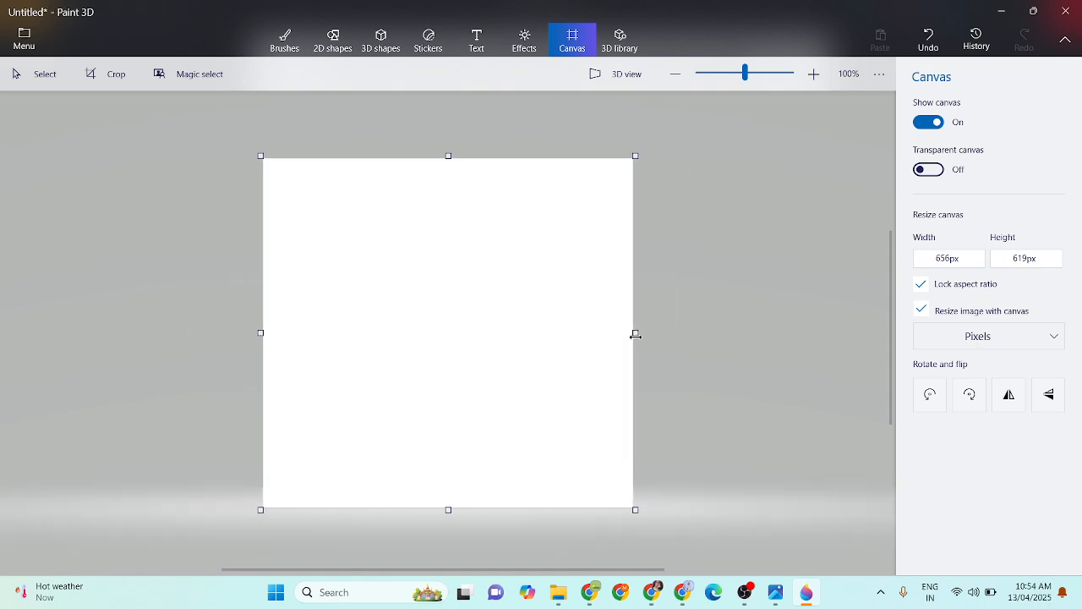
- Enlarge the canvas to about 866 × 817 px with the aspect ratio locked
{"action": "left_click_drag", "start_coordinate": [634, 509], "coordinate": [710, 571]}
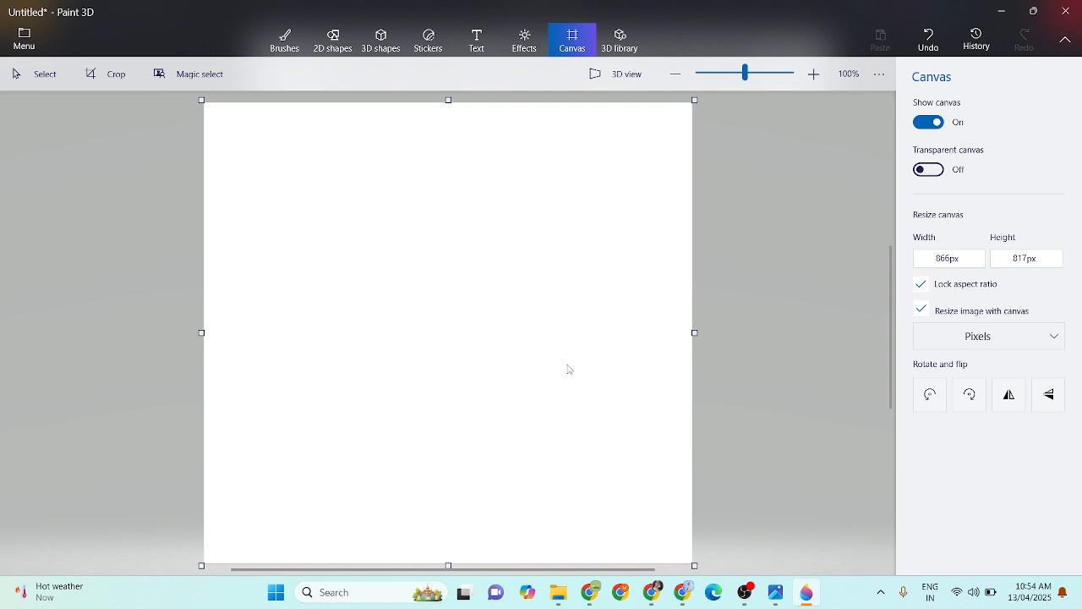
- Search the 3D library for "LAPTOP" and insert the Laptop Computer model
{"action": "left_click", "coordinate": [628, 39]}
{"action": "left_click", "coordinate": [752, 104]}
{"action": "type", "text": "C"}
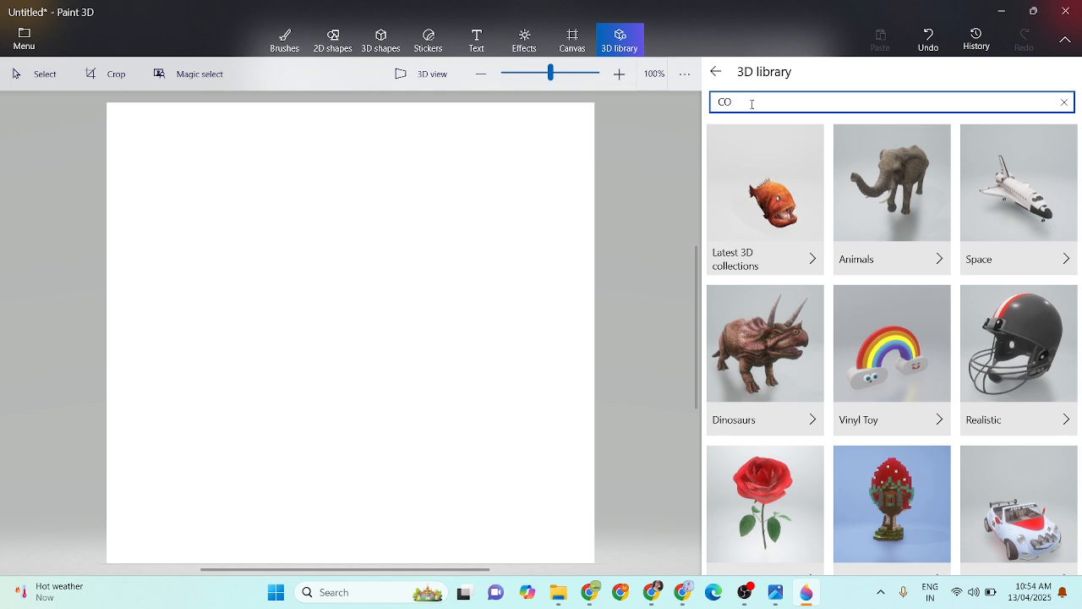
{"action": "key", "text": "BackSpace"}
{"action": "type", "text": "LAPTOP"}
{"action": "key", "text": "Return"}
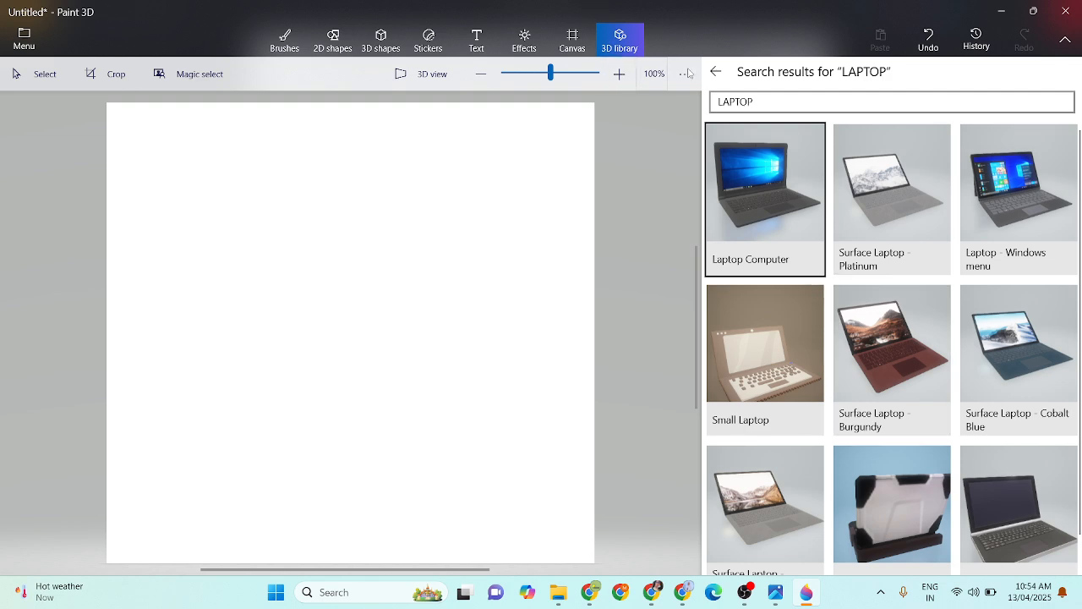
{"action": "left_click", "coordinate": [784, 187]}
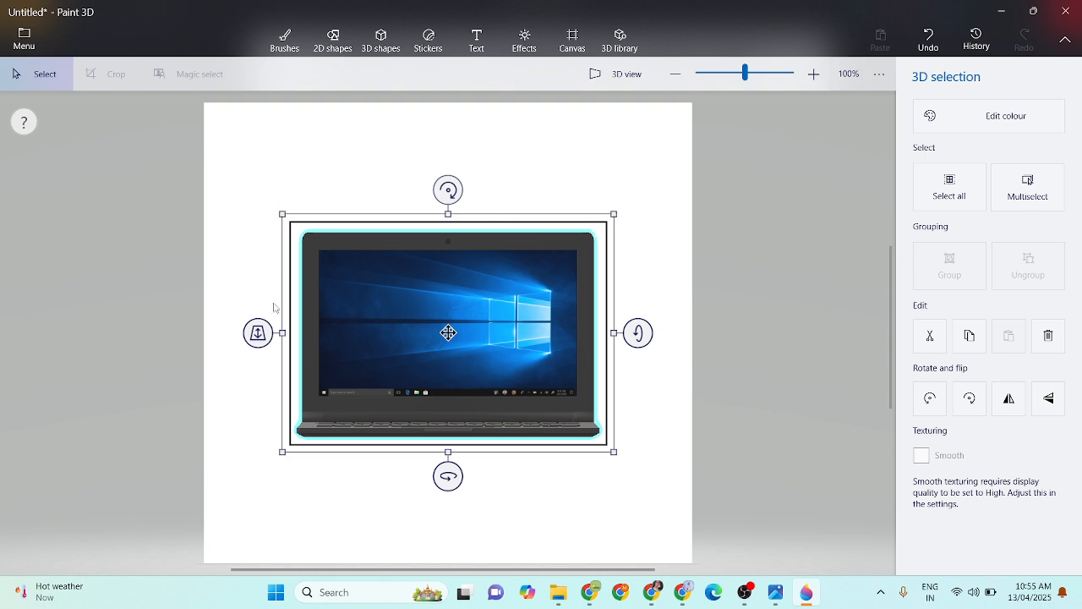
- Shrink the laptop model to about a third of its size and place it centred near the canvas's upper edge
{"action": "left_click_drag", "start_coordinate": [614, 212], "coordinate": [400, 364]}
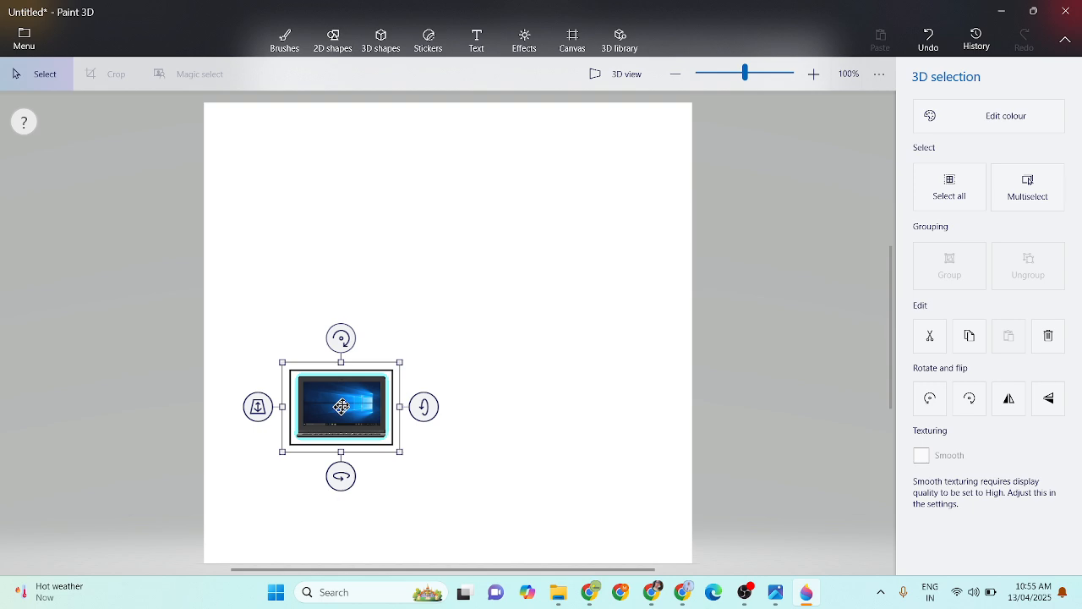
{"action": "left_click_drag", "start_coordinate": [341, 406], "coordinate": [436, 161]}
{"action": "left_click_drag", "start_coordinate": [489, 203], "coordinate": [499, 213]}
{"action": "left_click_drag", "start_coordinate": [472, 177], "coordinate": [469, 183]}
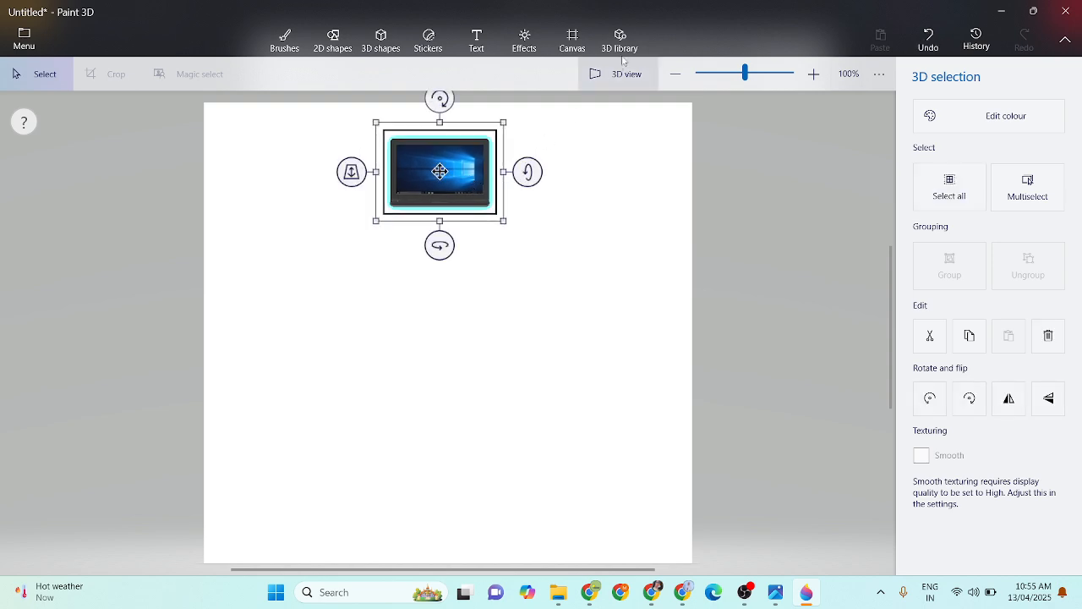
- Search the 3D library for "TABLET" and insert the Work Tablet model
{"action": "left_click", "coordinate": [630, 43]}
{"action": "left_click", "coordinate": [802, 102]}
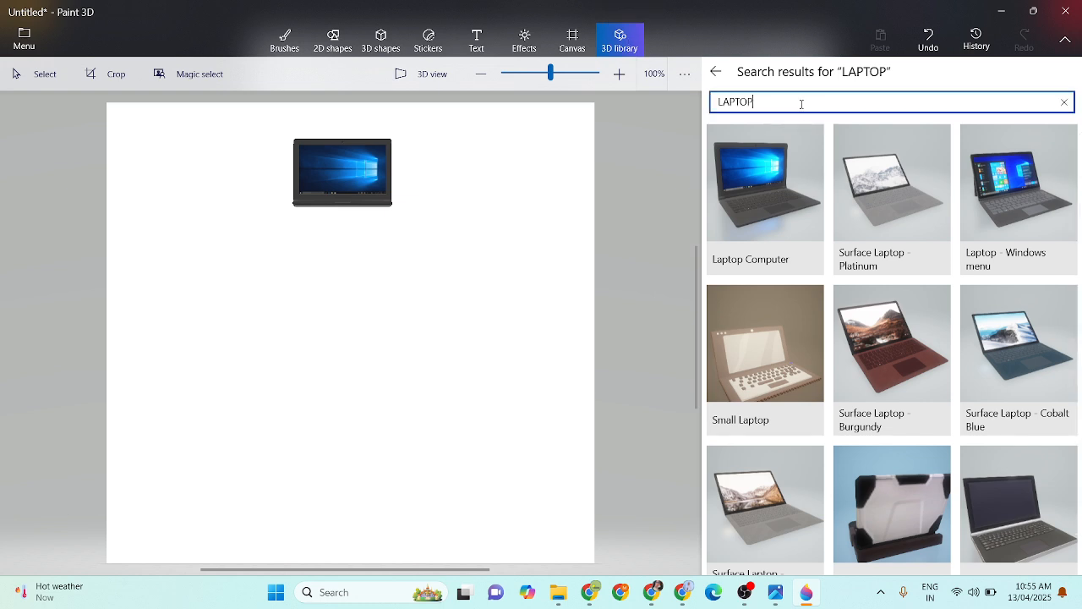
{"action": "key", "text": "BackSpace"}
{"action": "key", "text": "BackSpace"}
{"action": "key", "text": "BackSpace"}
{"action": "key", "text": "BackSpace"}
{"action": "key", "text": "BackSpace"}
{"action": "type", "text": "T"}
{"action": "key", "text": "Return"}
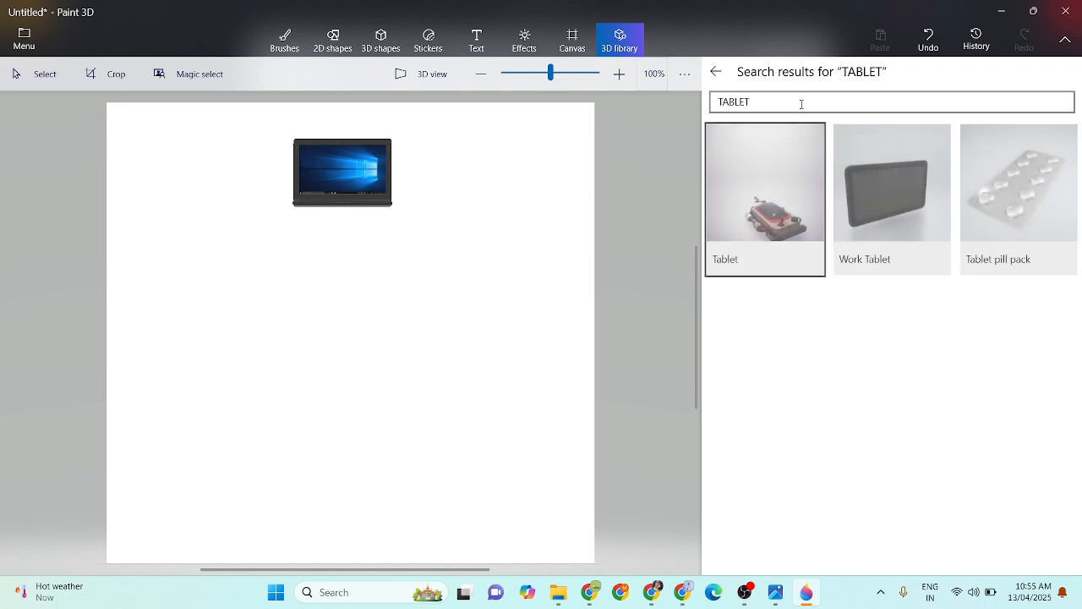
{"action": "left_click", "coordinate": [890, 196]}
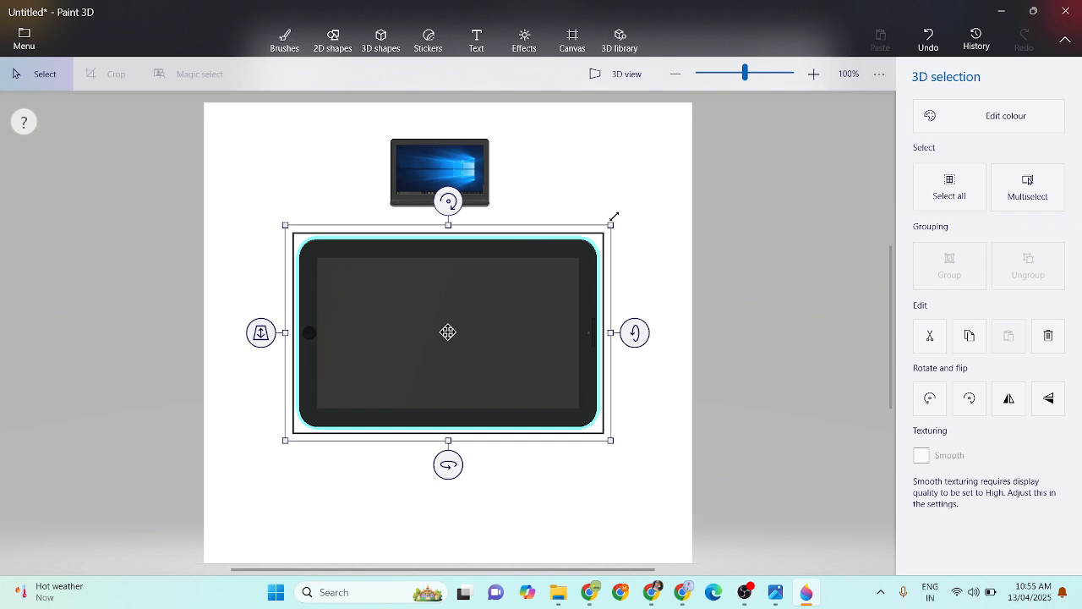
- Shrink the tablet model to about the laptop's width and place it near the canvas's right edge, slightly below the laptop
{"action": "left_click_drag", "start_coordinate": [615, 219], "coordinate": [416, 356]}
{"action": "left_click_drag", "start_coordinate": [346, 396], "coordinate": [610, 264]}
- Search the 3D library for "PHONE" and insert the Mobile phone model
{"action": "left_click", "coordinate": [620, 40]}
{"action": "left_click", "coordinate": [780, 98]}
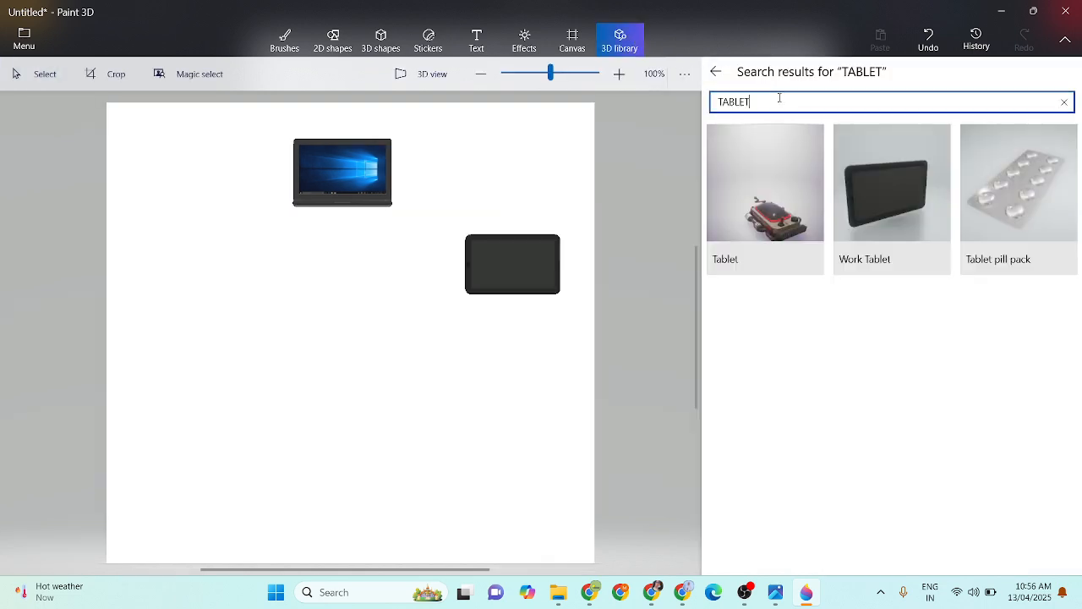
{"action": "key", "text": "BackSpace"}
{"action": "key", "text": "BackSpace"}
{"action": "key", "text": "BackSpace"}
{"action": "key", "text": "BackSpace"}
{"action": "key", "text": "BackSpace"}
{"action": "type", "text": "P"}
{"action": "key", "text": "Return"}
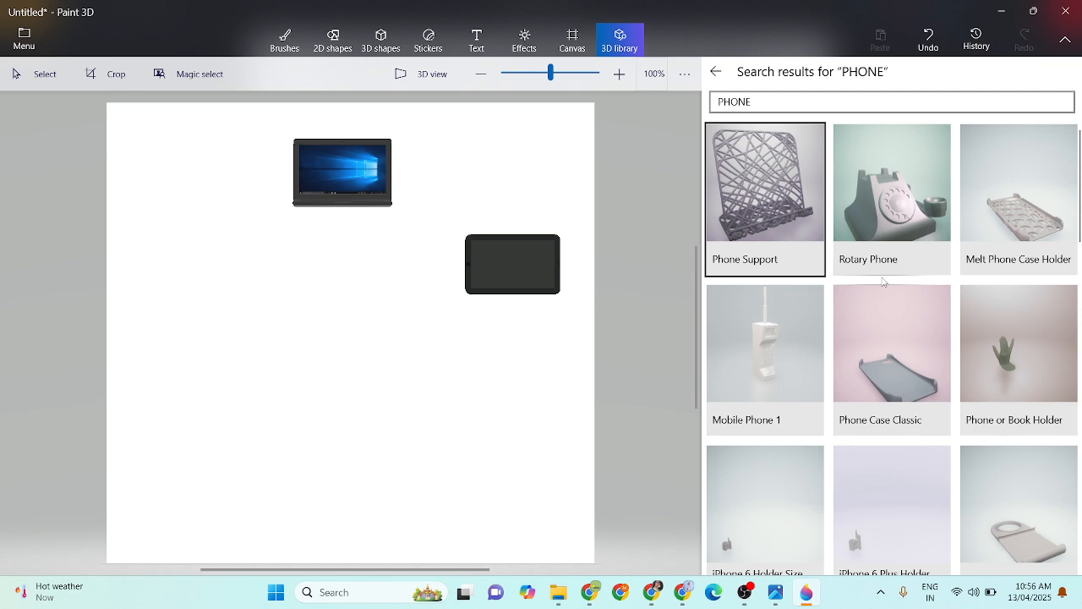
{"action": "scroll", "coordinate": [884, 281], "scroll_direction": "down", "scroll_amount": 2}
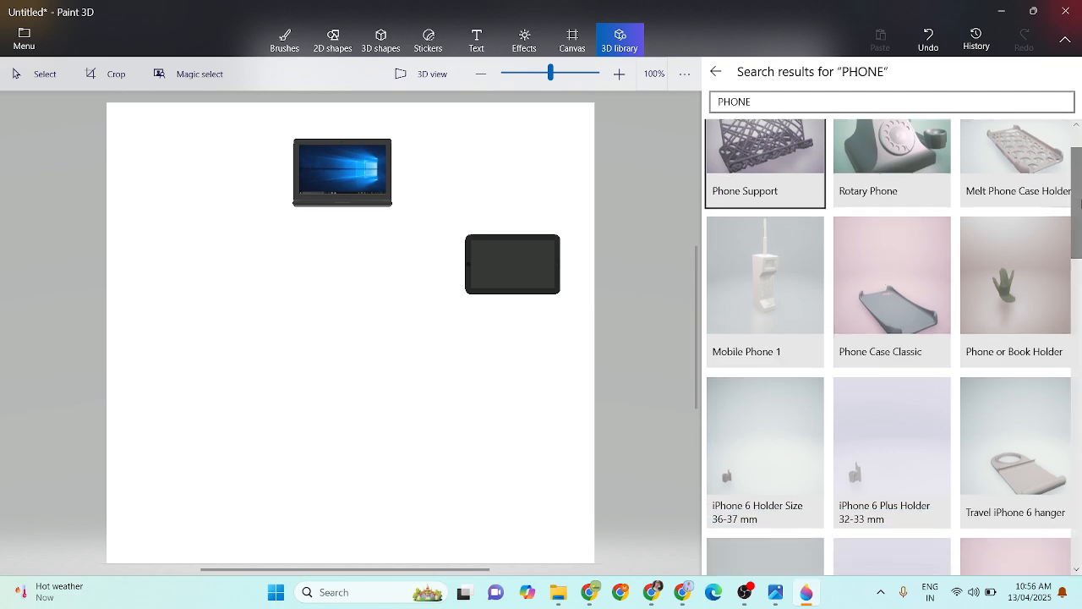
{"action": "scroll", "coordinate": [1080, 225], "scroll_direction": "down", "scroll_amount": 2}
{"action": "left_click_drag", "start_coordinate": [1080, 225], "coordinate": [1080, 512]}
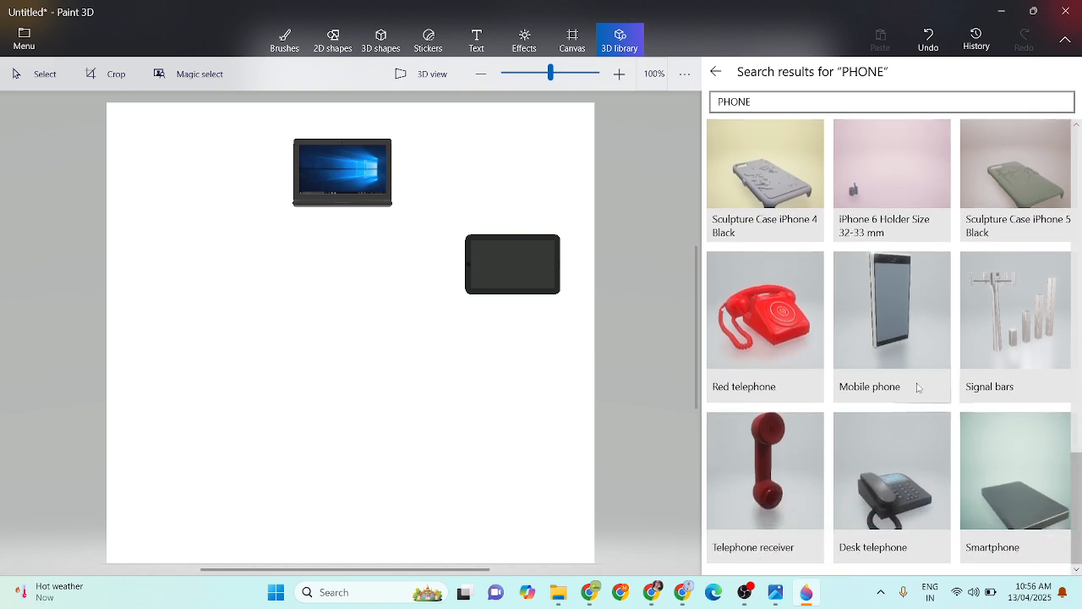
{"action": "left_click", "coordinate": [875, 308]}
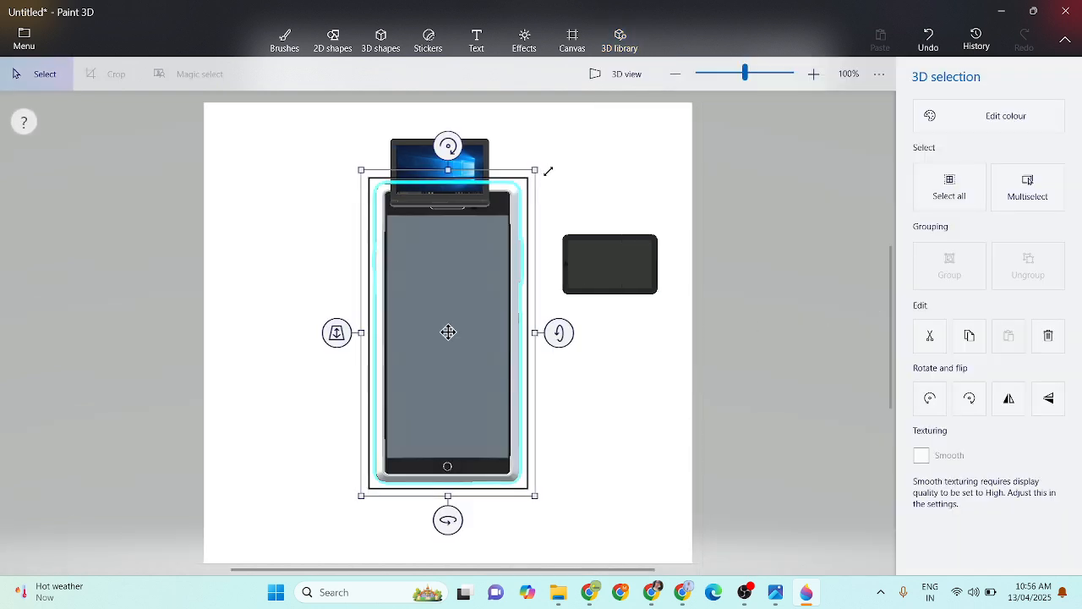
- Shrink the mobile phone model and place it in the lower right part of the canvas, below the tablet
{"action": "left_click_drag", "start_coordinate": [537, 170], "coordinate": [445, 377]}
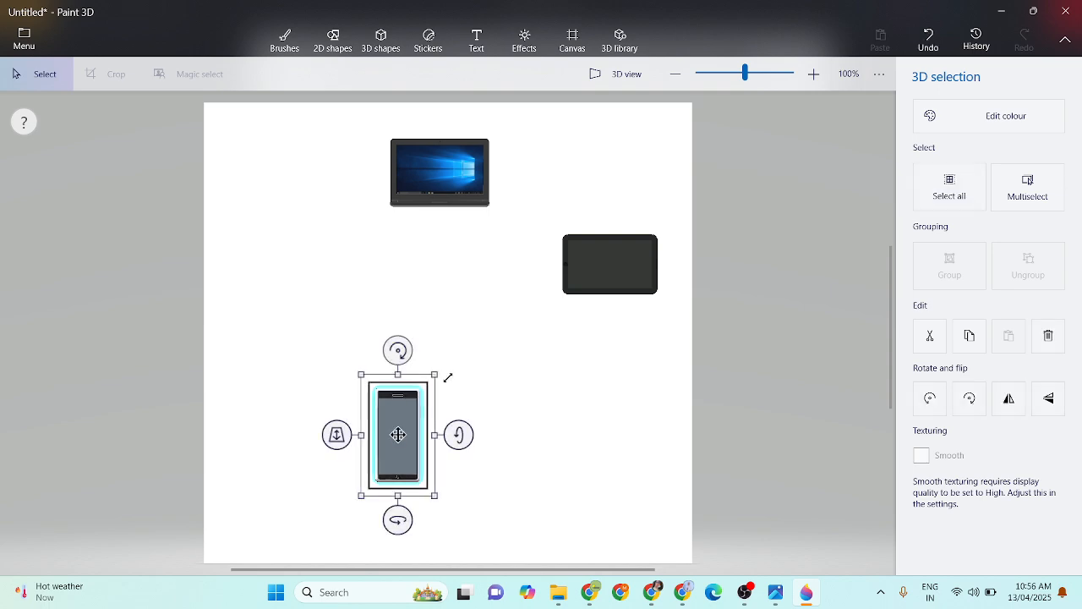
{"action": "left_click_drag", "start_coordinate": [400, 454], "coordinate": [534, 457]}
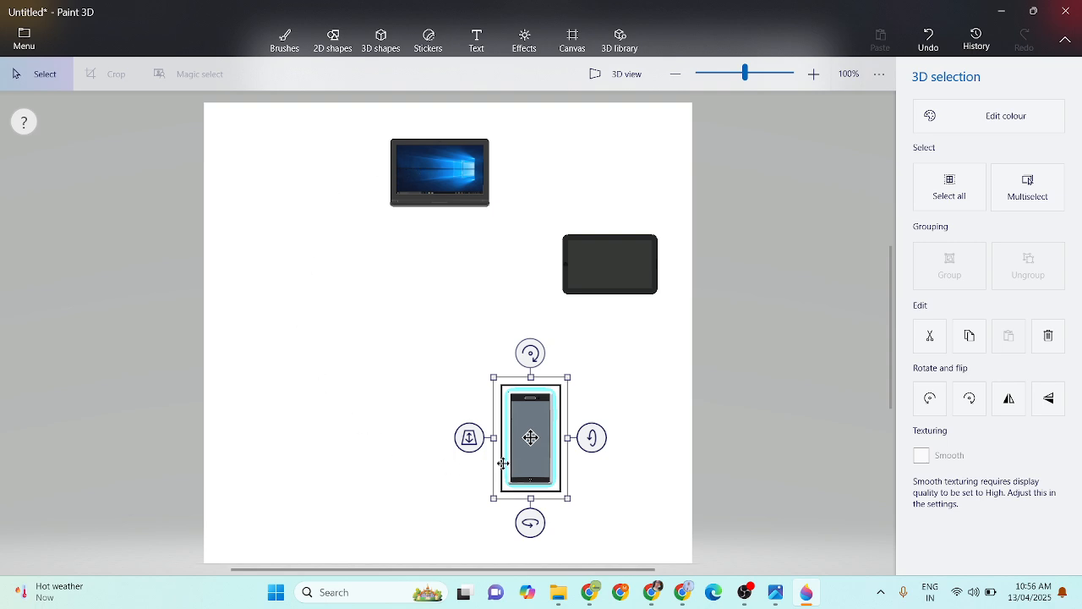
{"action": "left_click", "coordinate": [645, 396]}
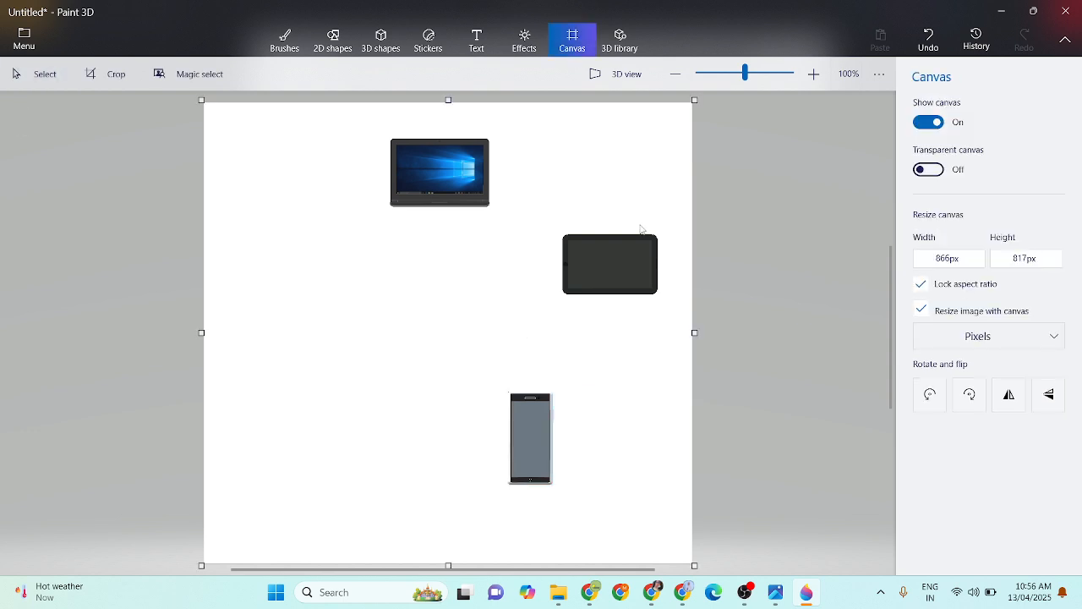
- Search the 3D library for "PRINTER" and insert the Printer model
{"action": "left_click", "coordinate": [620, 40]}
{"action": "left_click", "coordinate": [784, 101]}
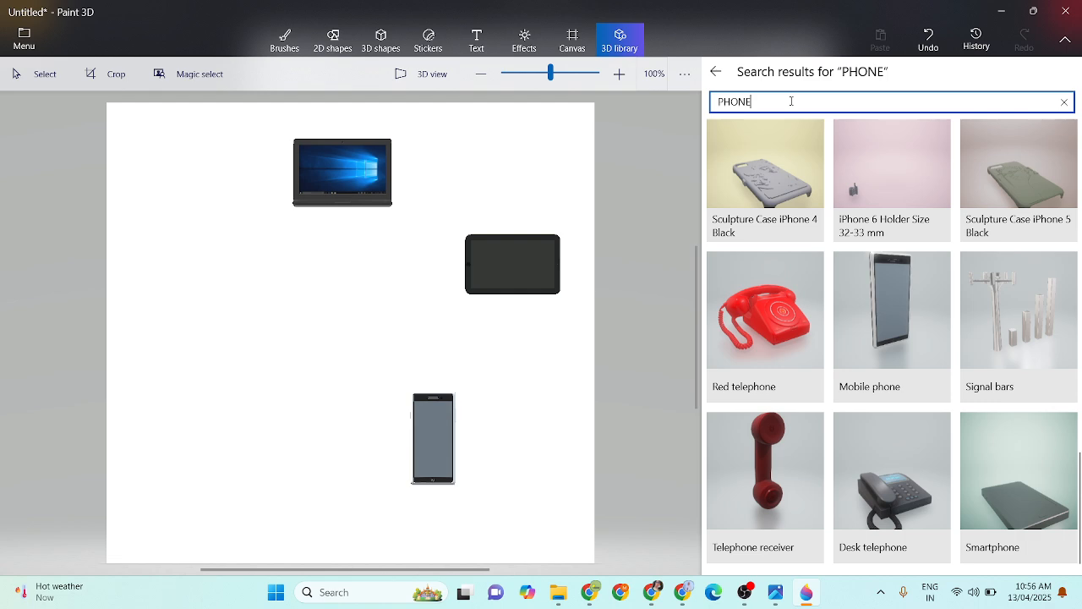
{"action": "key", "text": "BackSpace"}
{"action": "key", "text": "BackSpace"}
{"action": "key", "text": "BackSpace"}
{"action": "key", "text": "BackSpace"}
{"action": "type", "text": "P"}
{"action": "key", "text": "Return"}
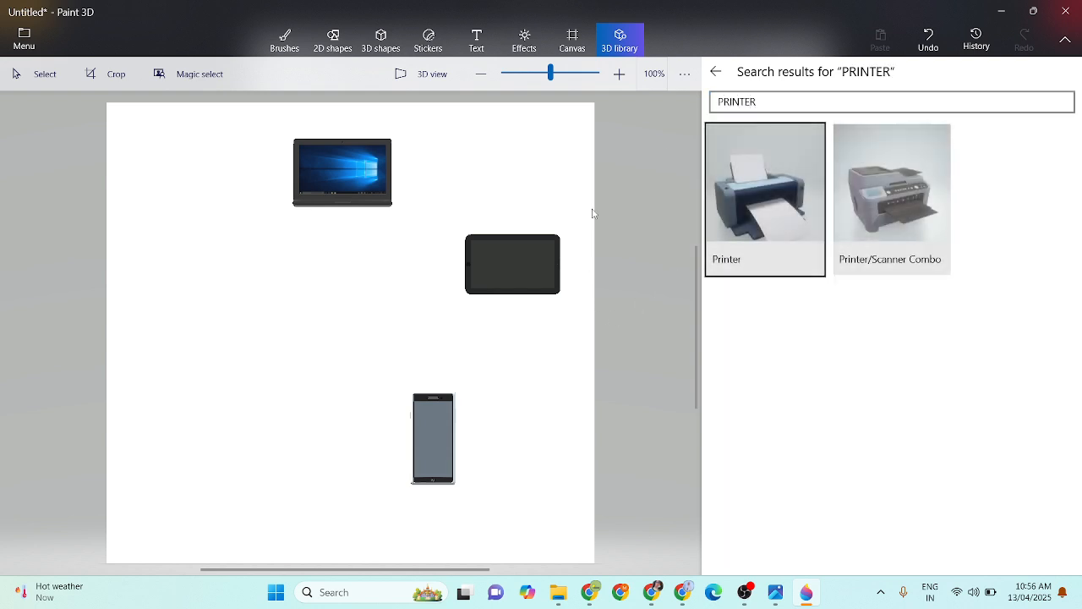
{"action": "left_click", "coordinate": [785, 180]}
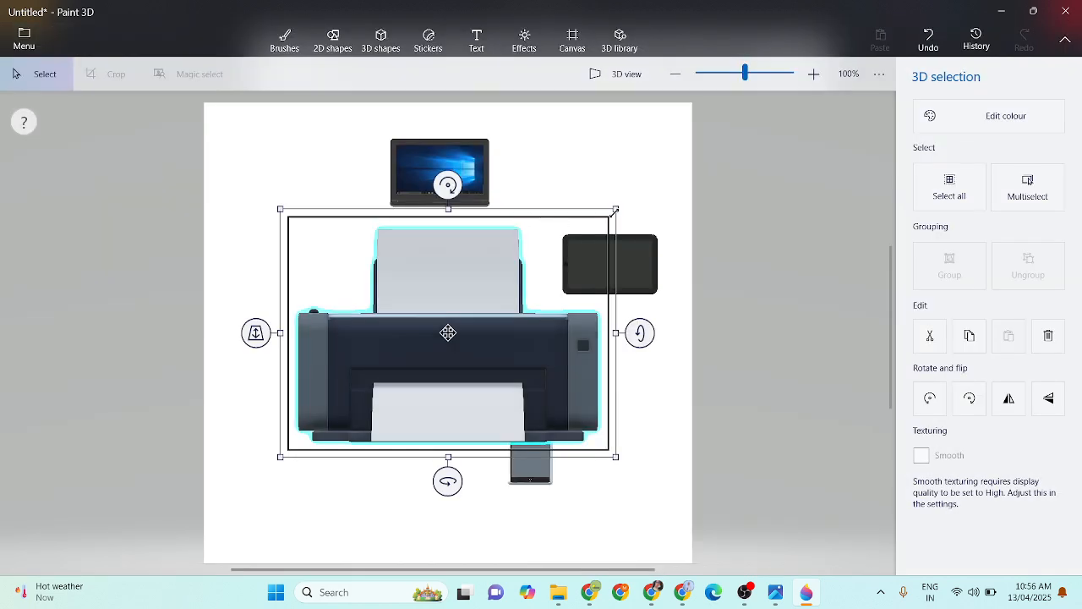
- Shrink the printer model to about the laptop's width and place it in the lower left part of the canvas
{"action": "left_click_drag", "start_coordinate": [616, 210], "coordinate": [425, 357]}
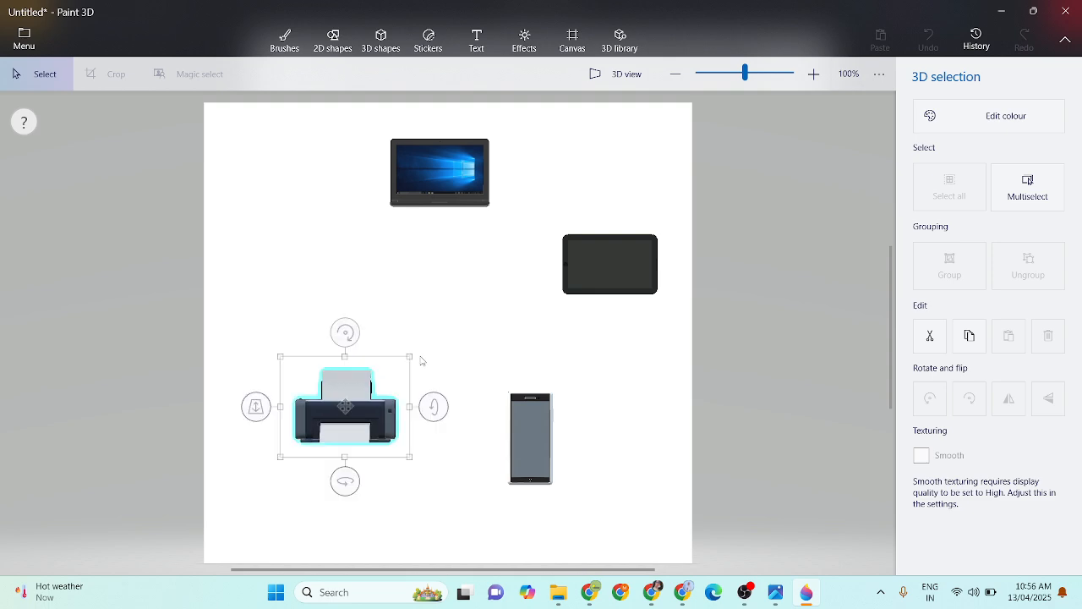
{"action": "mouse_move", "coordinate": [342, 410]}
{"action": "left_mouse_down"}
{"action": "mouse_move", "coordinate": [314, 409]}
{"action": "mouse_move", "coordinate": [323, 409]}
{"action": "left_mouse_up"}
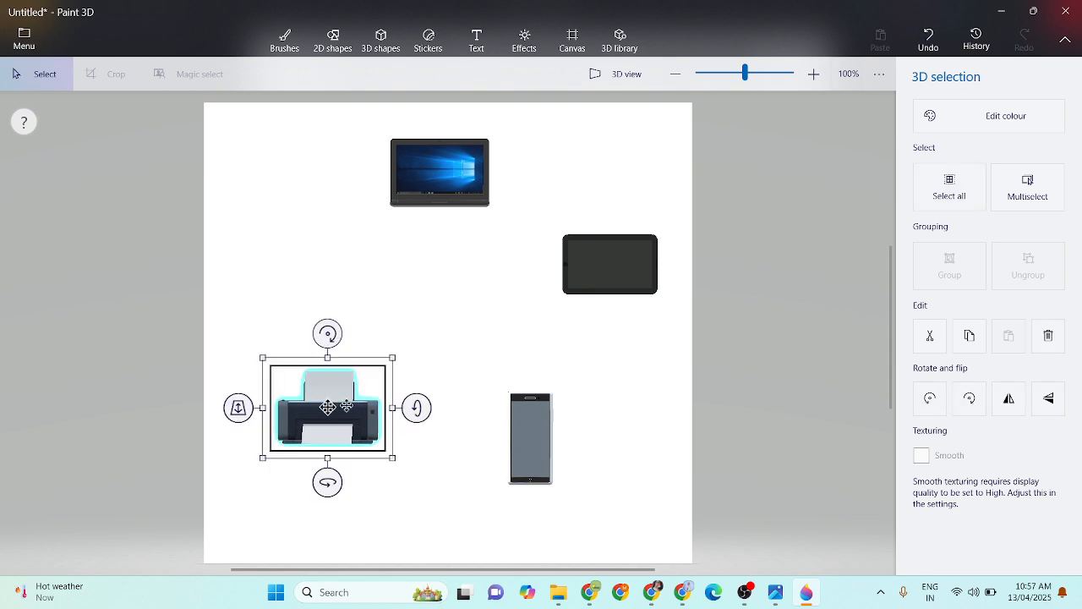
{"action": "left_click", "coordinate": [406, 501]}
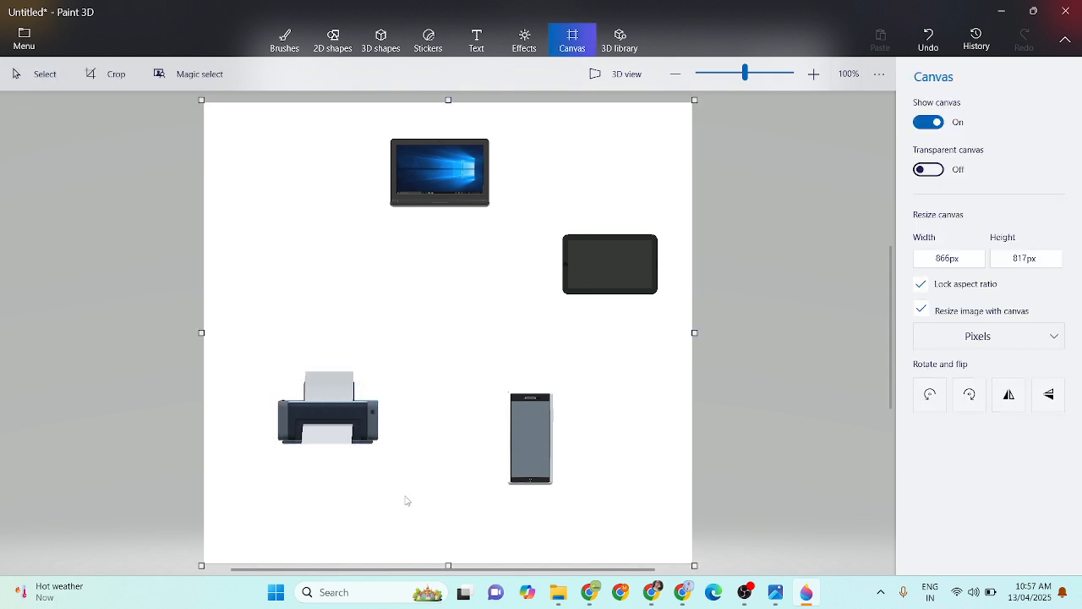
- Insert the Desktop Computer model from a "COMPUTER" library search and place it, scaled down, above the printer on the canvas's left side
{"action": "left_click", "coordinate": [633, 34]}
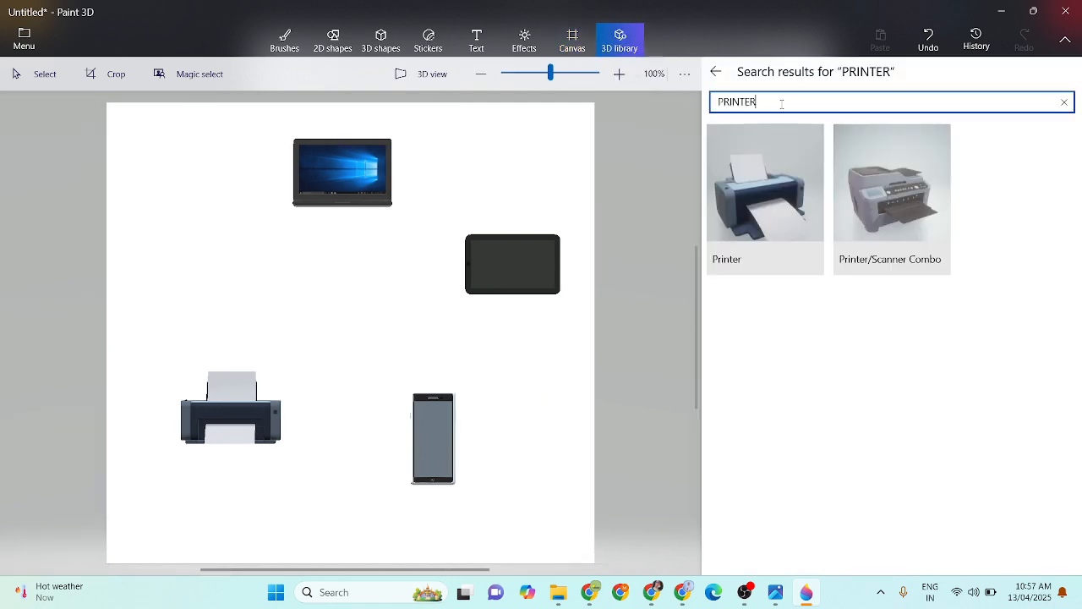
{"action": "type", "text": "COMPU"}
{"action": "key", "text": "Return"}
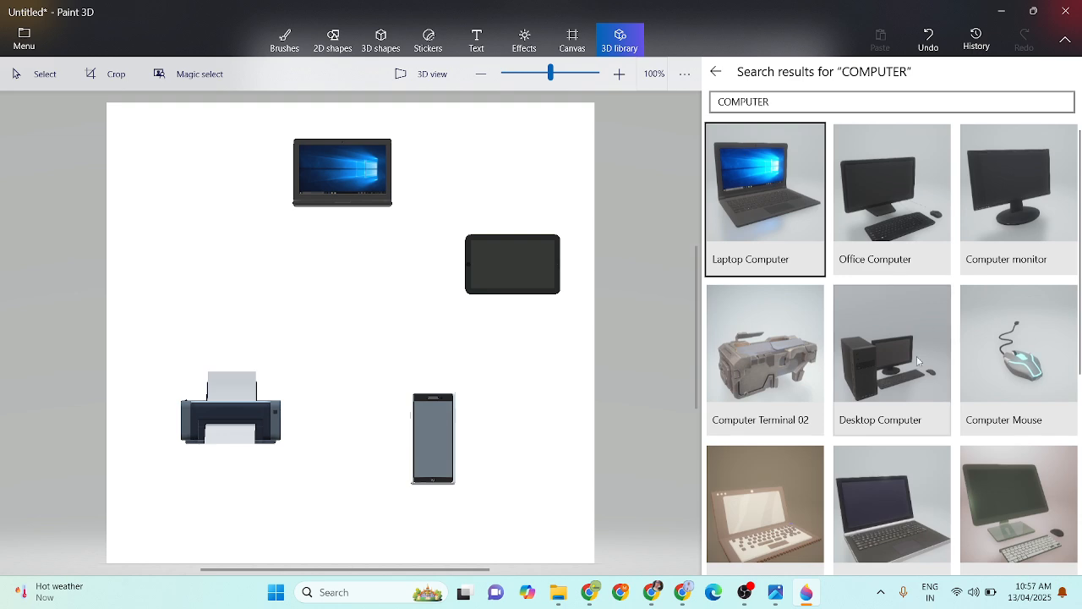
{"action": "left_click", "coordinate": [916, 365]}
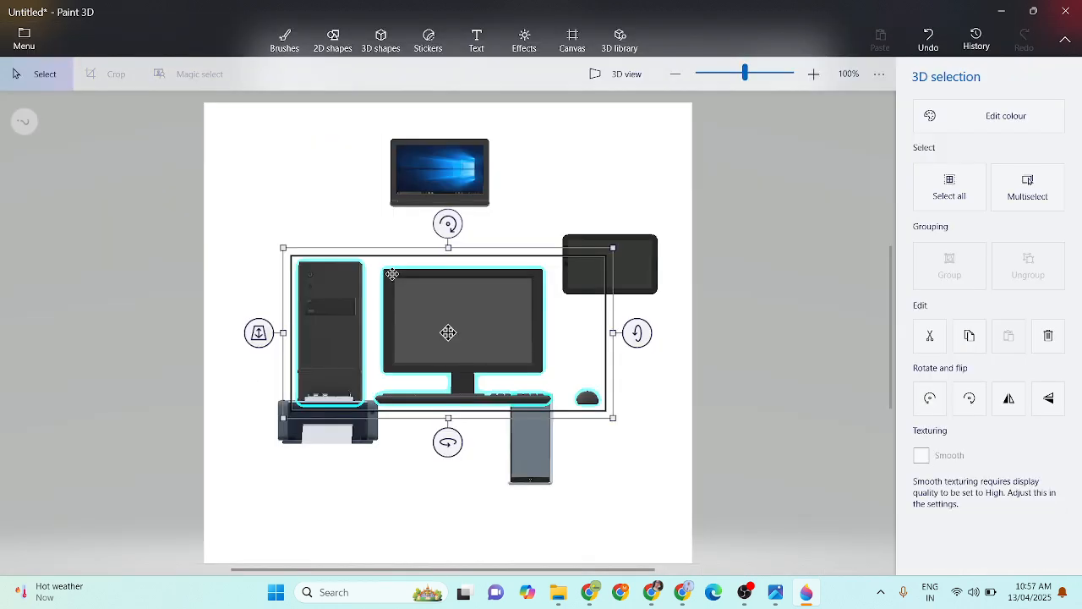
{"action": "left_click_drag", "start_coordinate": [613, 247], "coordinate": [357, 270]}
{"action": "left_click", "coordinate": [397, 272]}
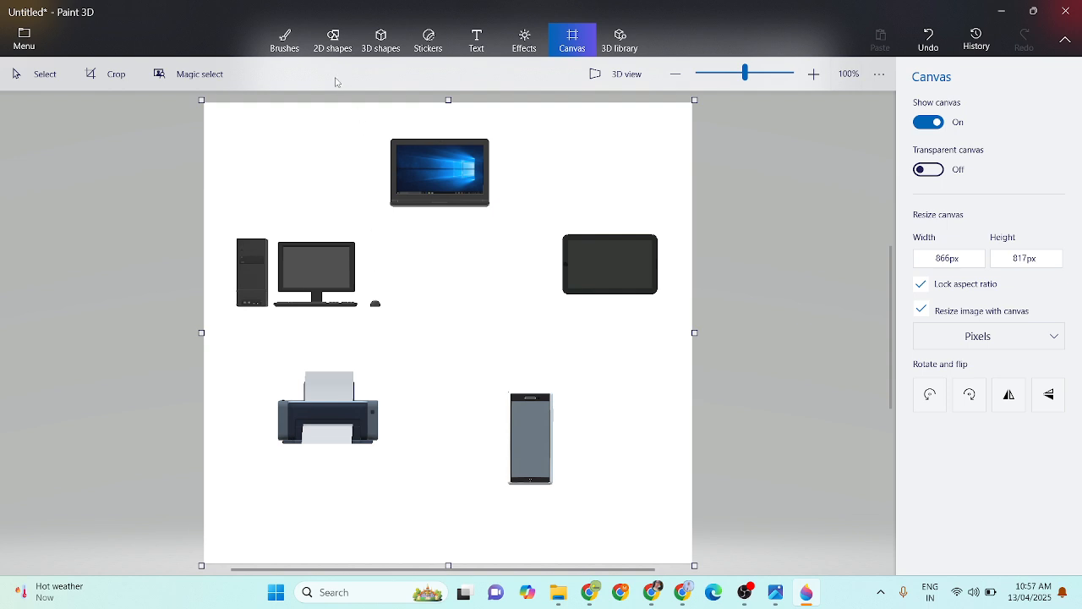
- Draw a black 10 px 3-point curve arching from above the desktop computer to the laptop's left side
{"action": "left_click", "coordinate": [334, 39]}
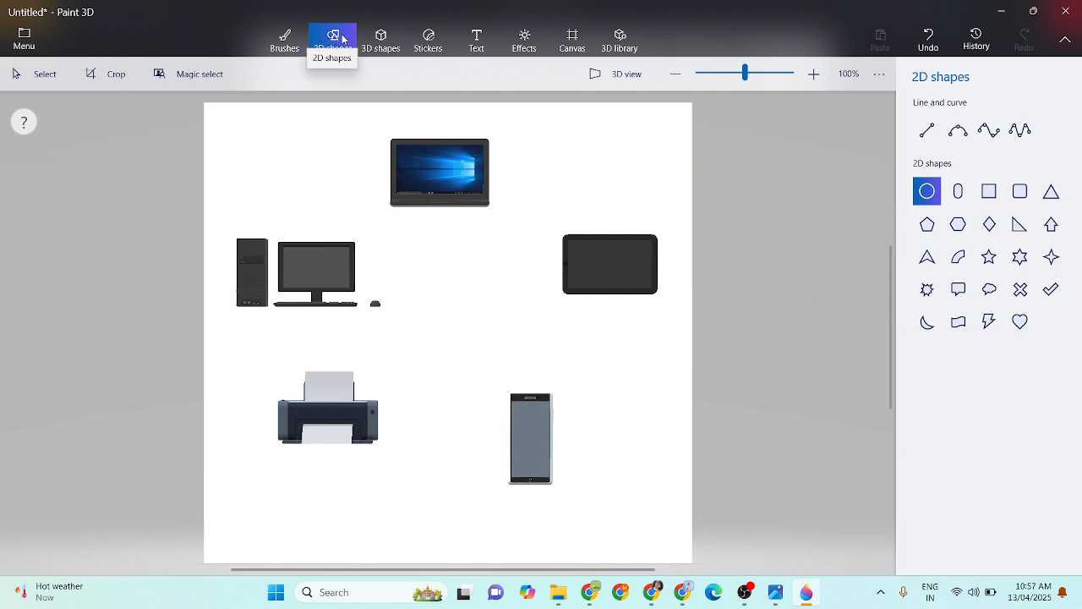
{"action": "left_click", "coordinate": [960, 136]}
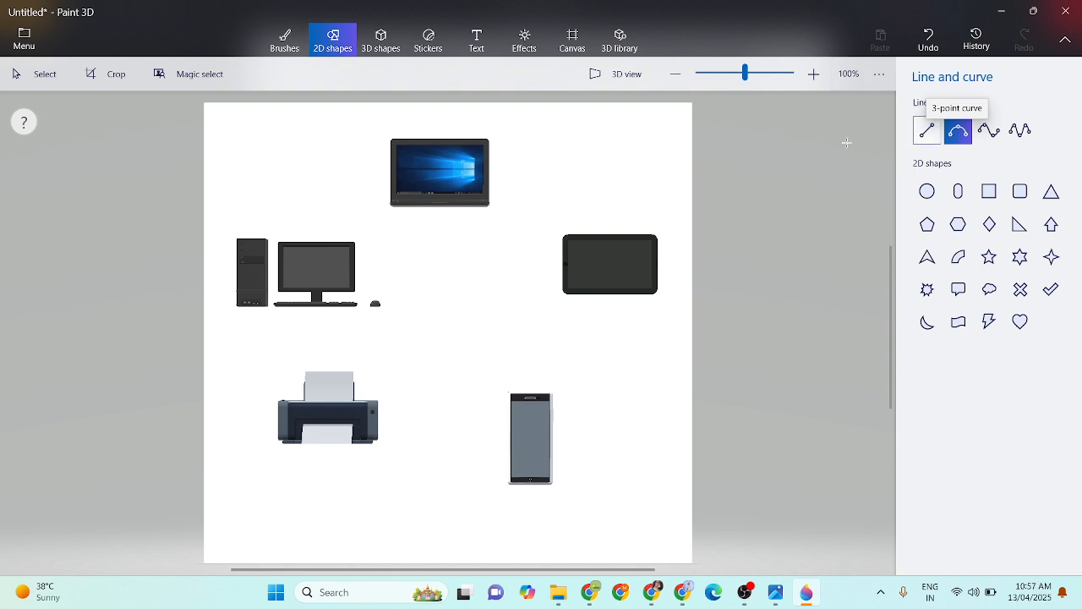
{"action": "mouse_move", "coordinate": [278, 227]}
{"action": "left_mouse_down"}
{"action": "mouse_move", "coordinate": [297, 173]}
{"action": "mouse_move", "coordinate": [382, 157]}
{"action": "left_mouse_up"}
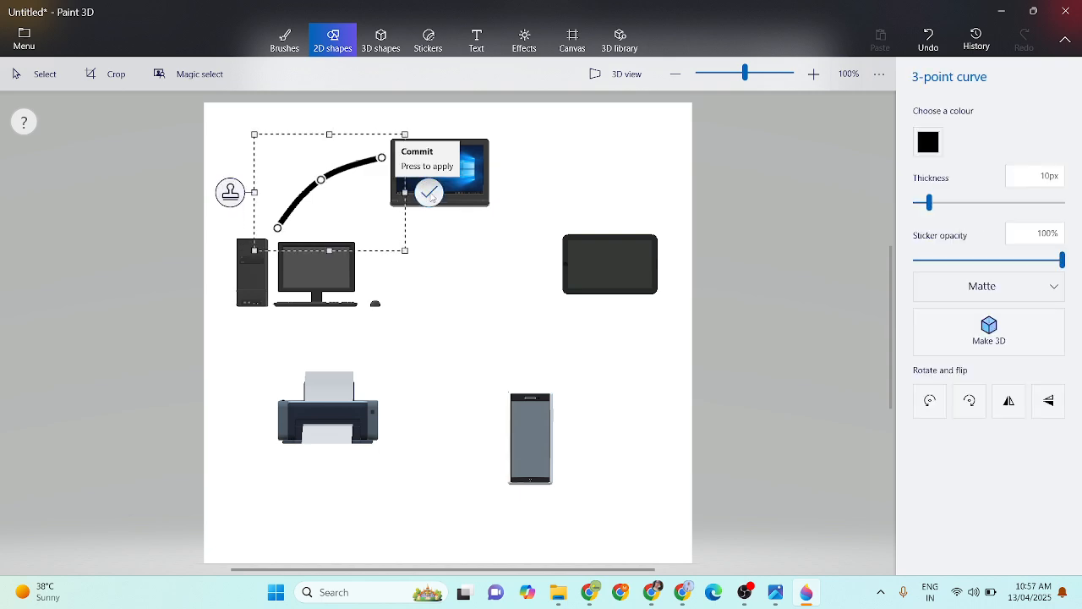
{"action": "left_click", "coordinate": [429, 192]}
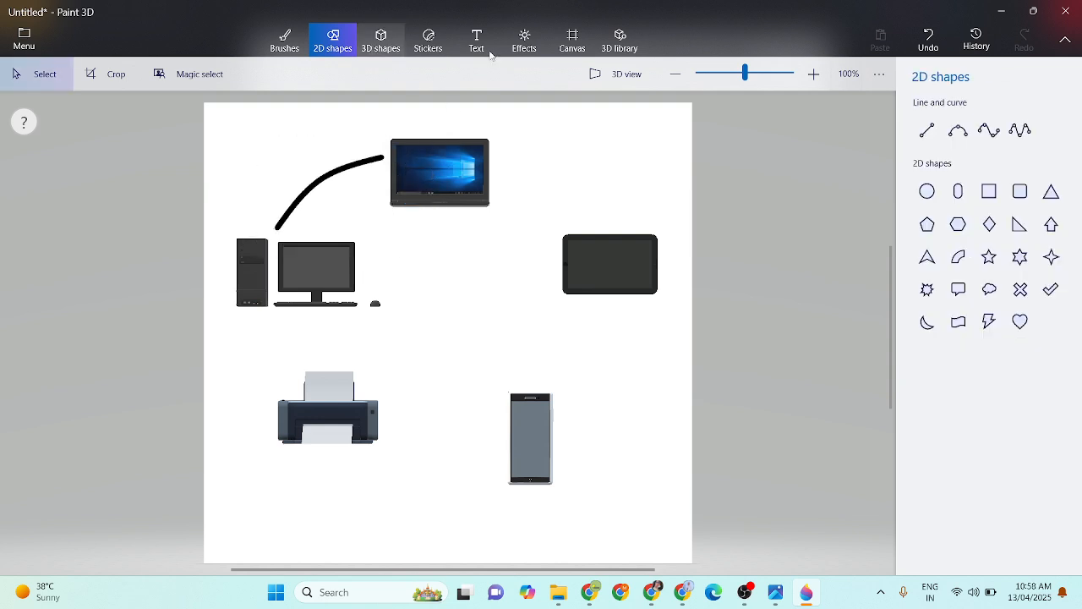
- Draw a matching black 10 px 3-point curve arching from the laptop's right side down to the top of the tablet
{"action": "left_click", "coordinate": [960, 133]}
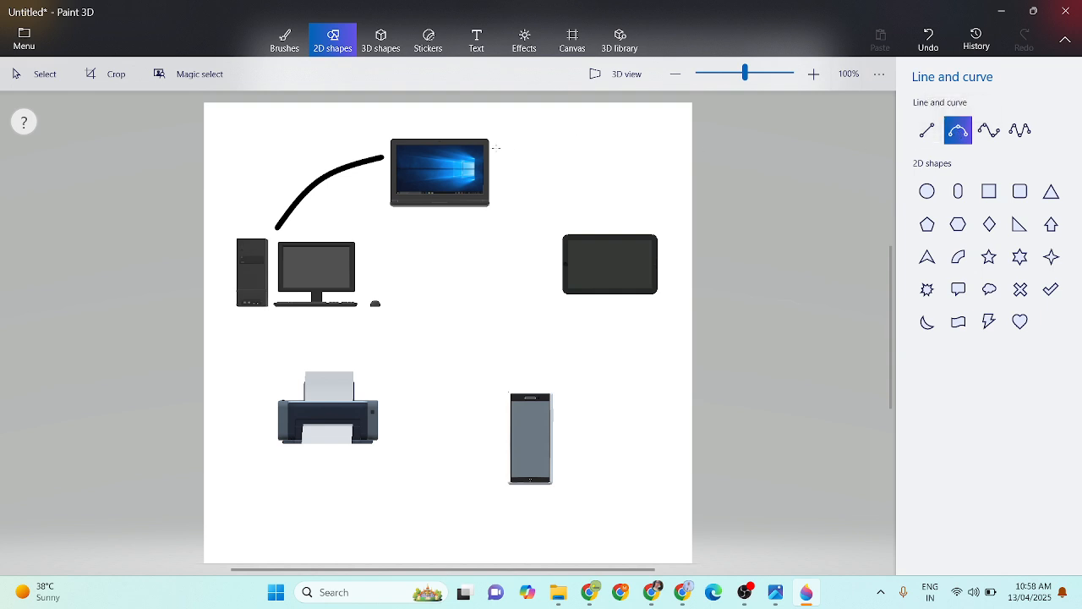
{"action": "mouse_move", "coordinate": [506, 150]}
{"action": "left_mouse_down"}
{"action": "mouse_move", "coordinate": [580, 169]}
{"action": "mouse_move", "coordinate": [621, 227]}
{"action": "left_mouse_up"}
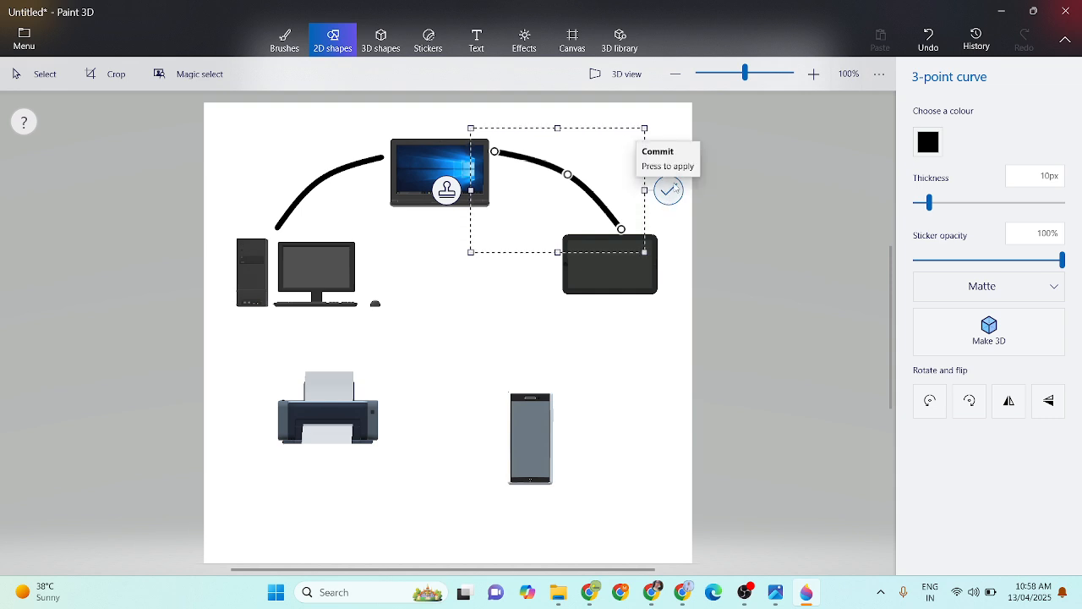
{"action": "left_click", "coordinate": [669, 191]}
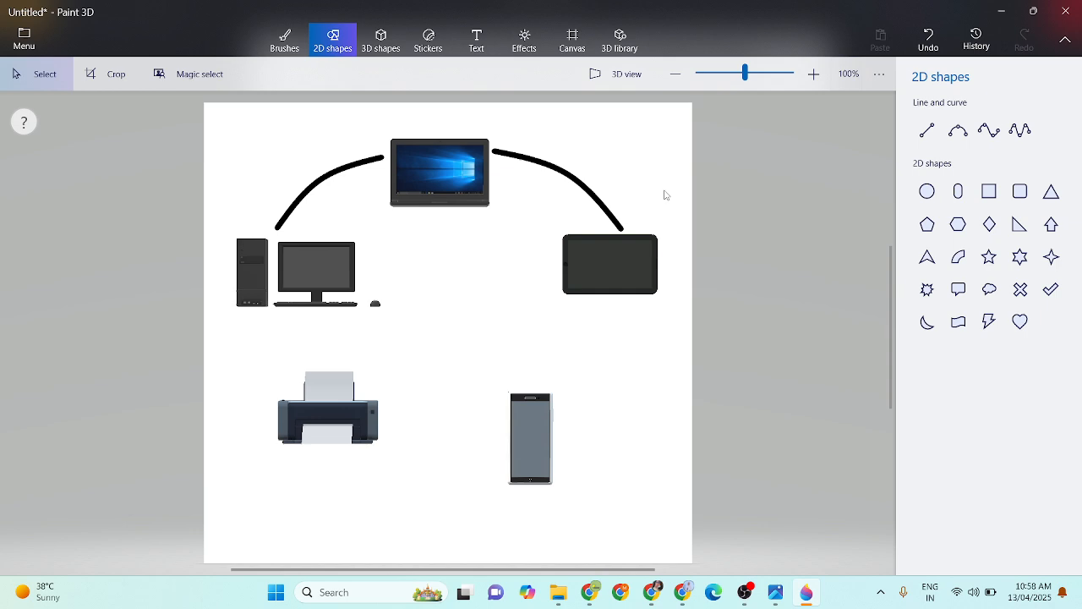
- Draw a black 10 px 3-point curve bowing outward from below the tablet to the phone's right side
{"action": "left_click", "coordinate": [958, 129]}
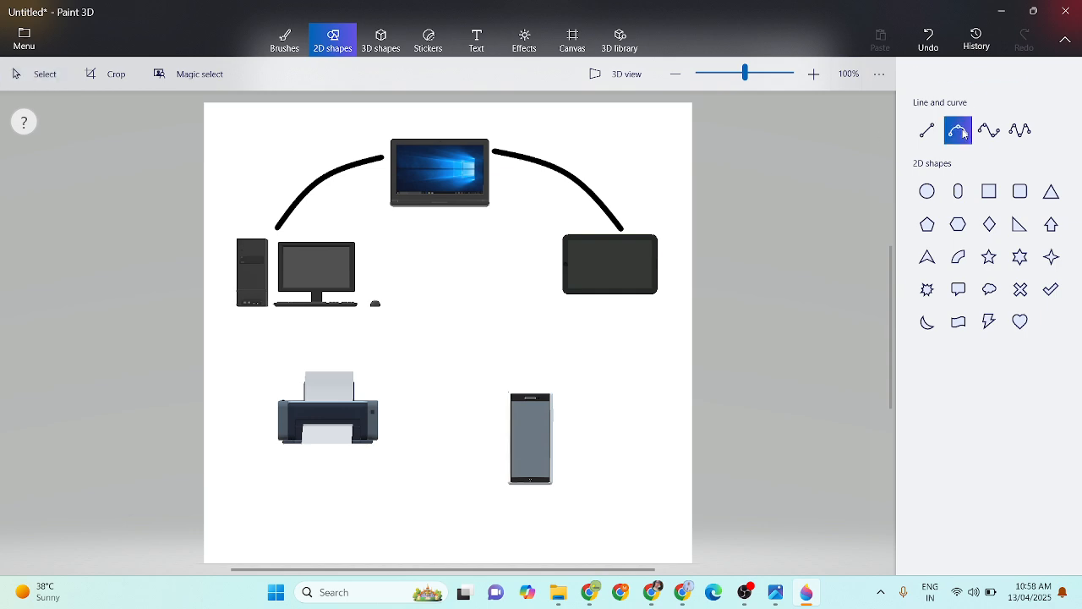
{"action": "left_click_drag", "start_coordinate": [630, 301], "coordinate": [559, 430]}
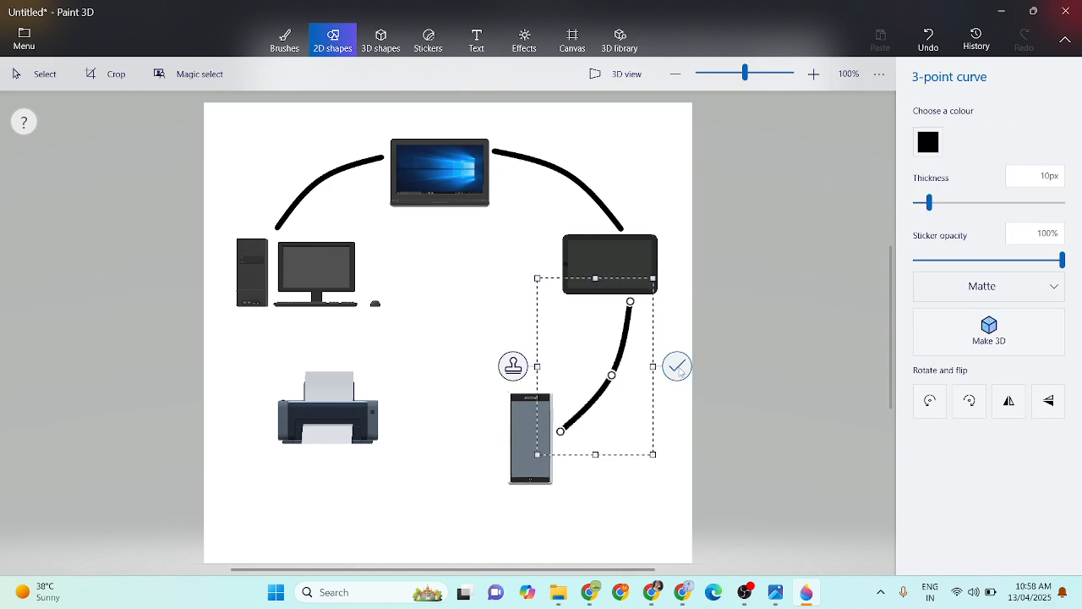
{"action": "left_click", "coordinate": [679, 369]}
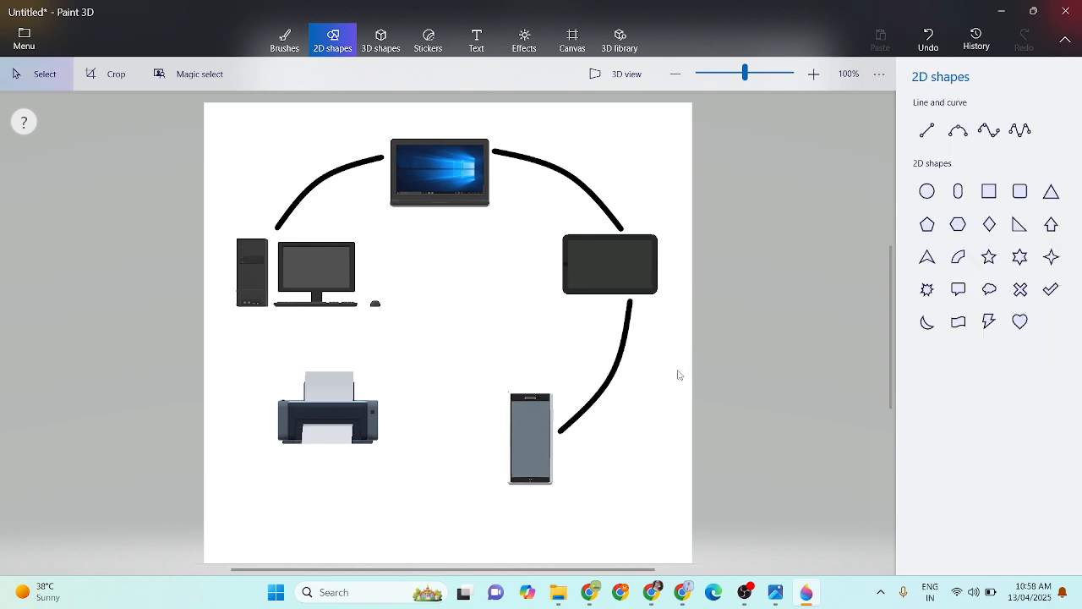
- Draw a black 10 px 3-point curve sagging from the phone's left side to the printer's right side
{"action": "left_click", "coordinate": [959, 132]}
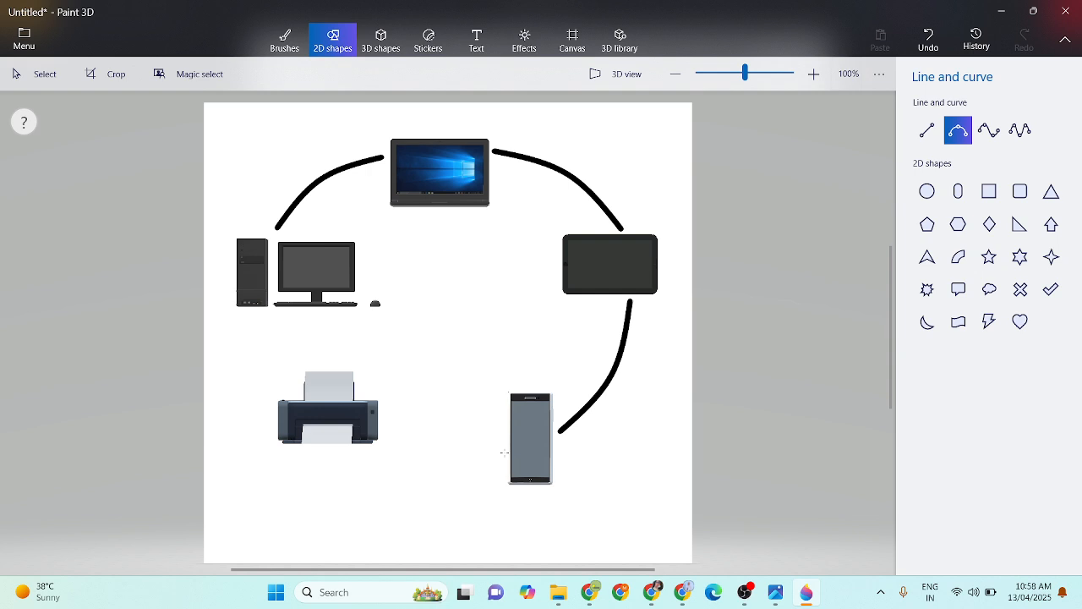
{"action": "left_click_drag", "start_coordinate": [501, 447], "coordinate": [387, 446]}
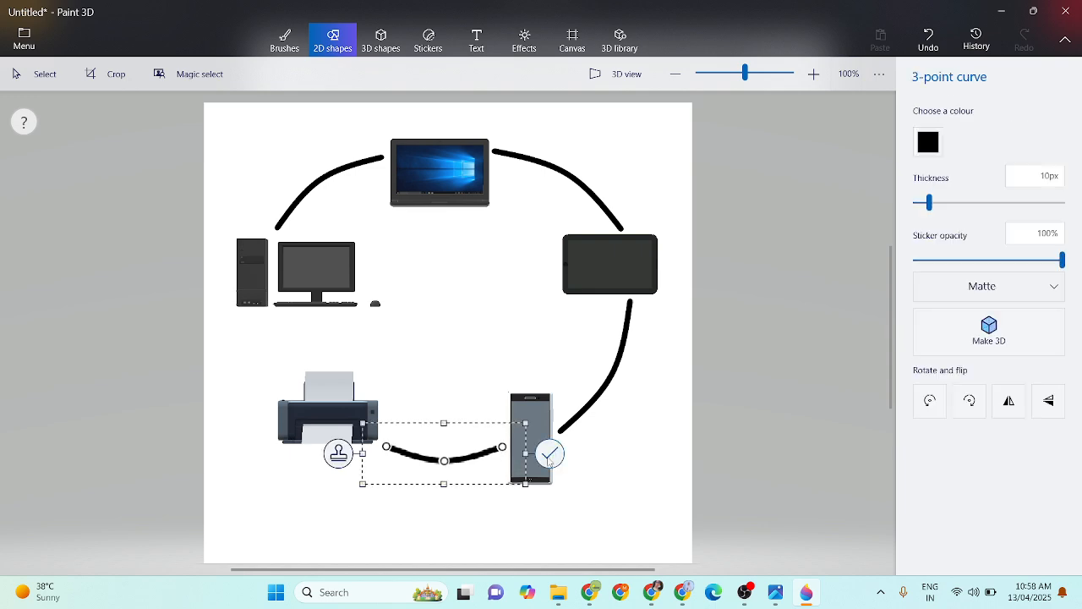
{"action": "left_click", "coordinate": [549, 455]}
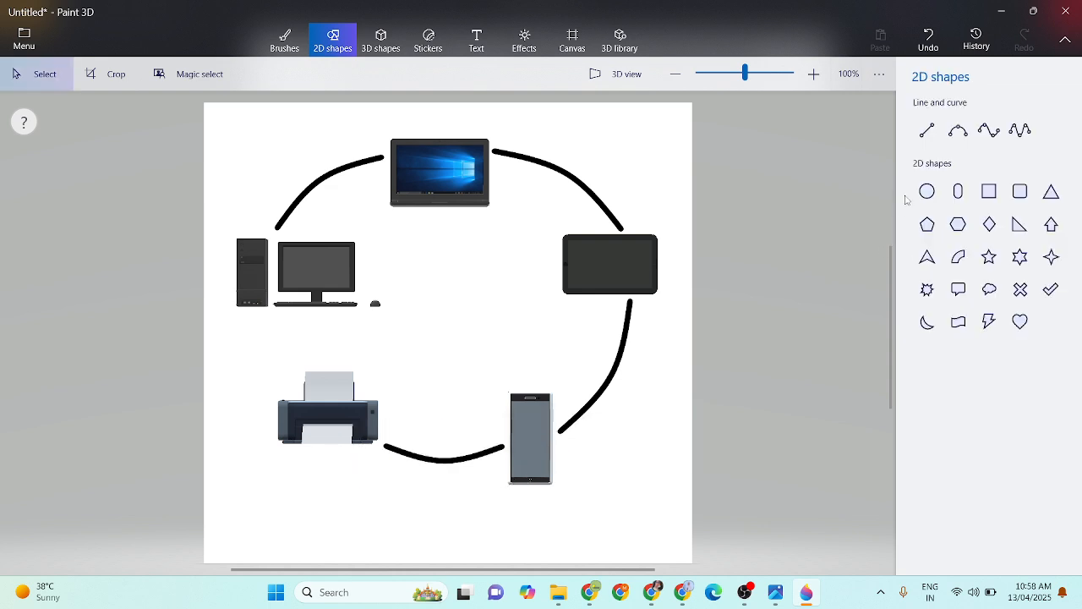
- Draw a short black 10 px 3-point curve from the printer's upper left to below the desktop tower, and nudge it slightly right
{"action": "left_click", "coordinate": [951, 138]}
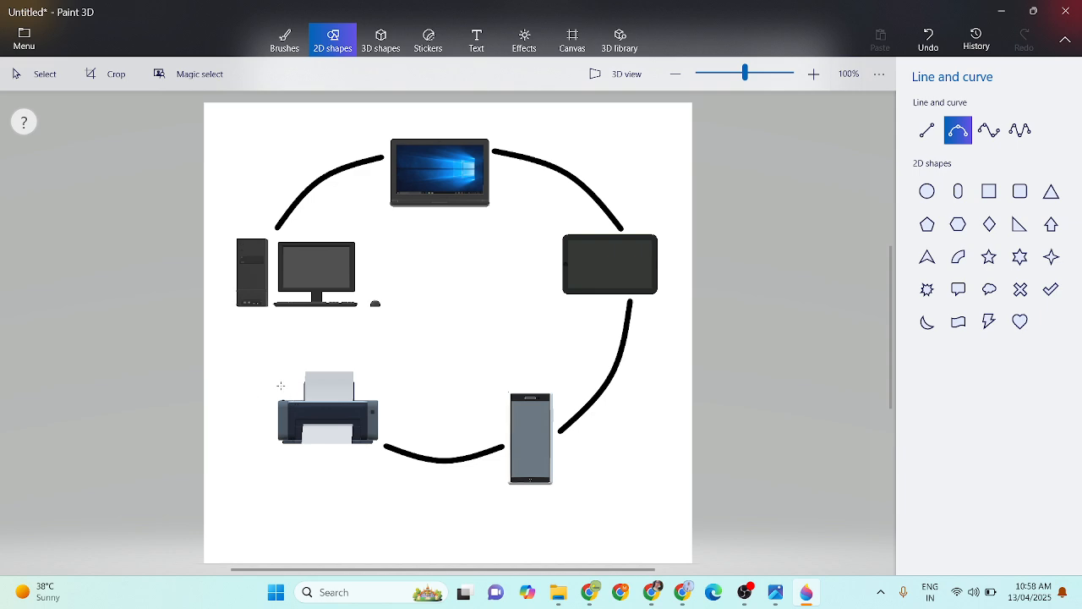
{"action": "left_click_drag", "start_coordinate": [283, 385], "coordinate": [264, 324]}
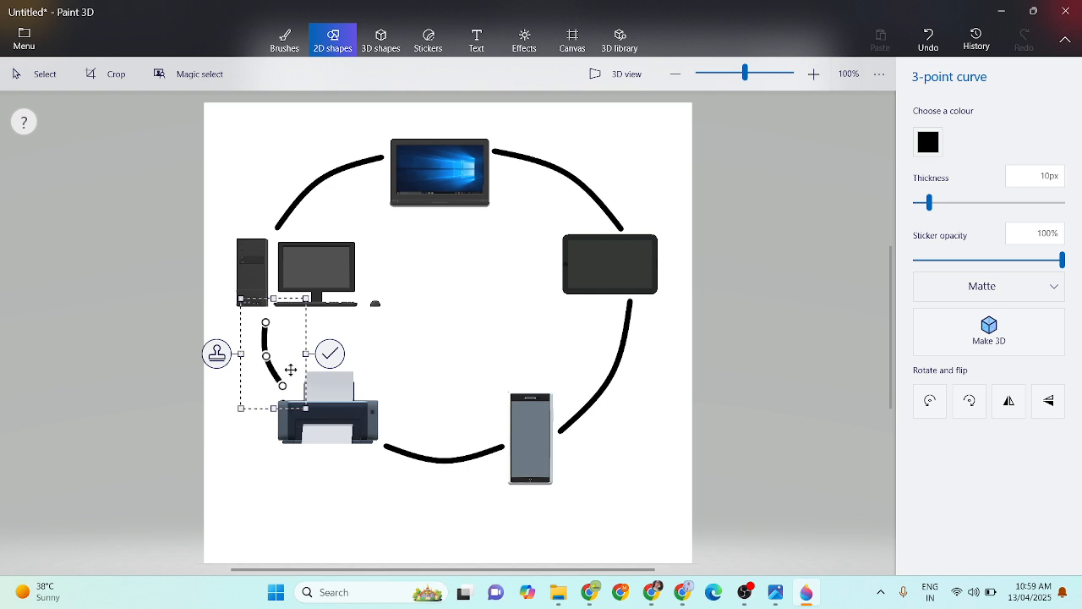
{"action": "left_click_drag", "start_coordinate": [296, 371], "coordinate": [300, 369]}
{"action": "left_click", "coordinate": [464, 504]}
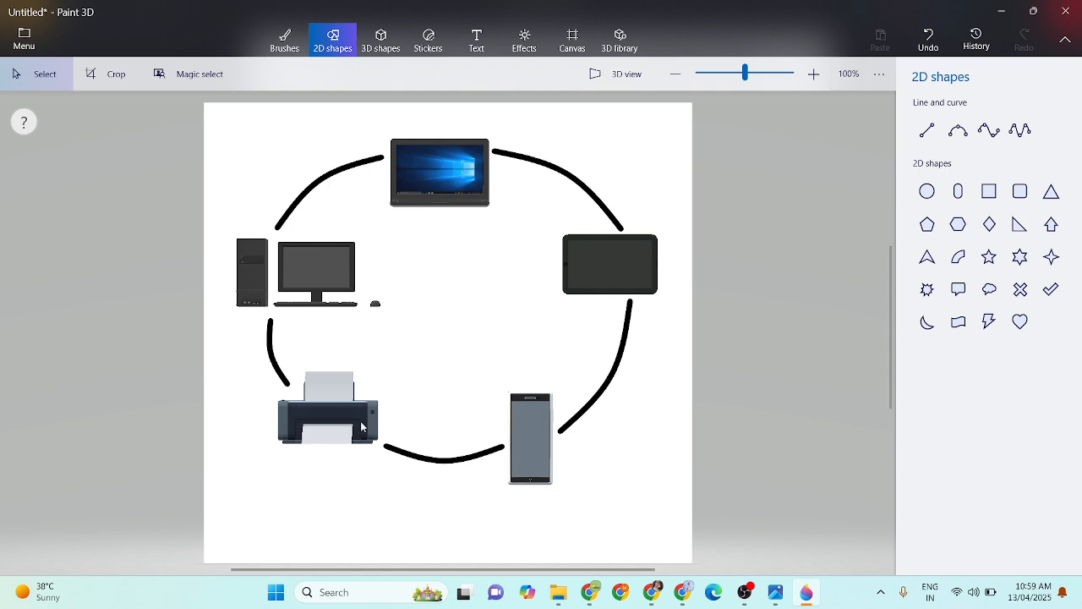
- Add the 2D text "Network" in black Segoe UI, size 48, and place it in the canvas's lower right corner below the phone
{"action": "left_click", "coordinate": [477, 38]}
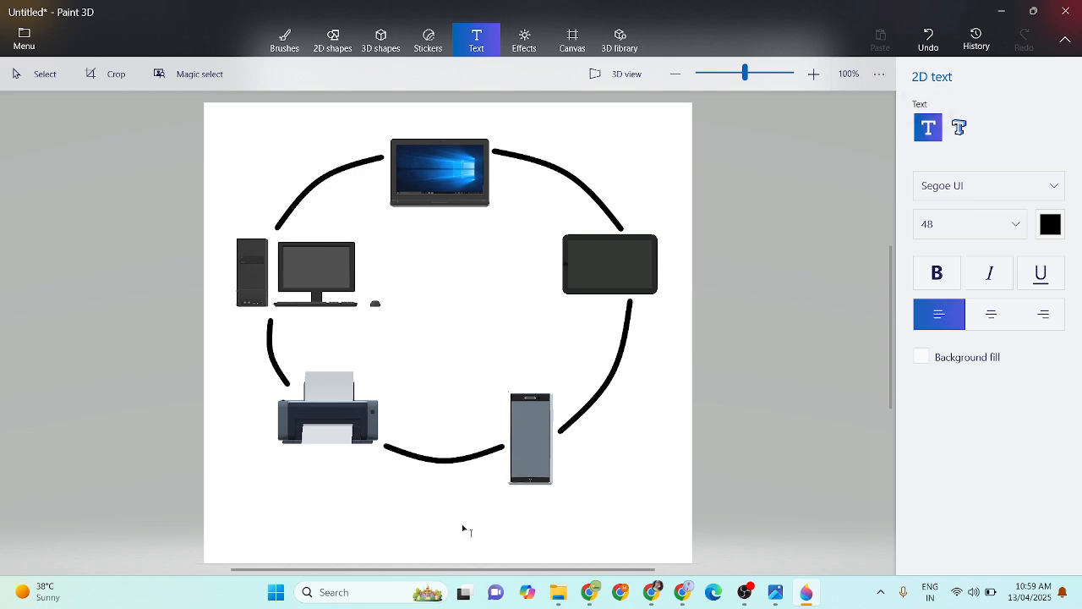
{"action": "left_click", "coordinate": [427, 513]}
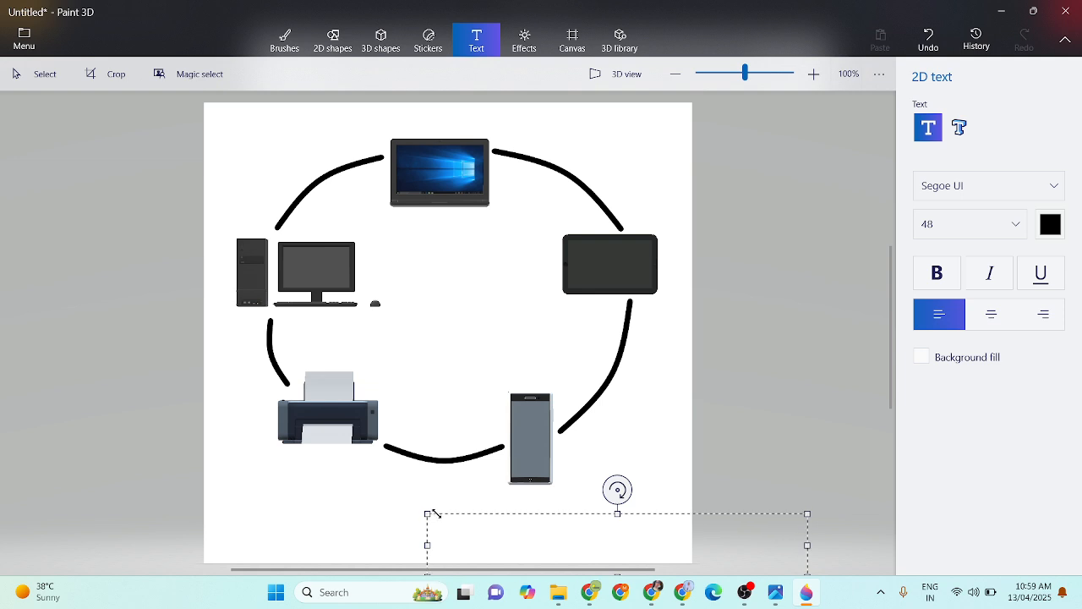
{"action": "left_click_drag", "start_coordinate": [460, 514], "coordinate": [470, 490]}
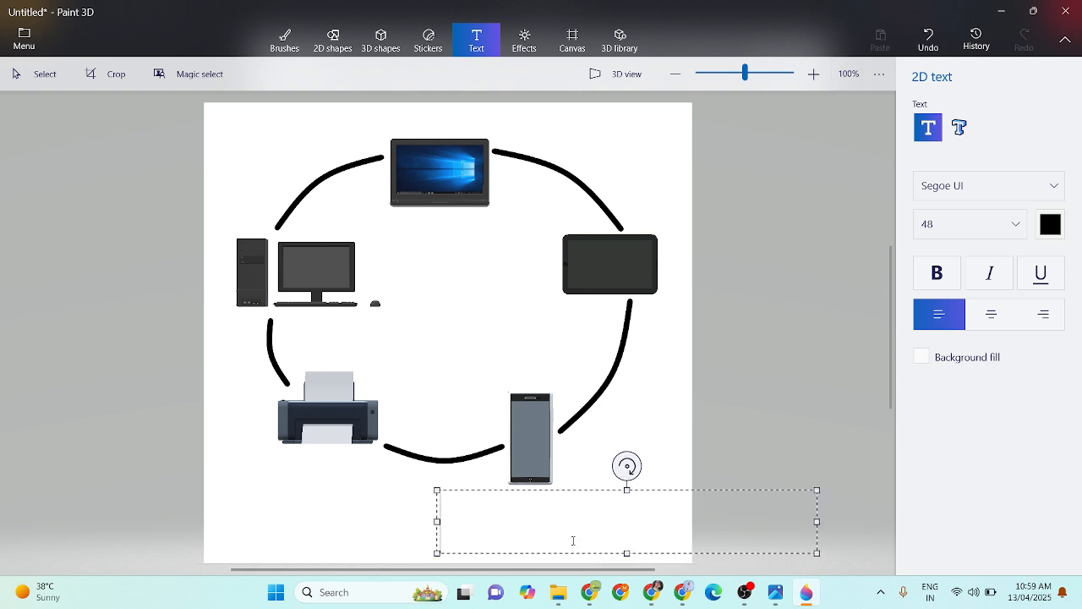
{"action": "type", "text": "N"}
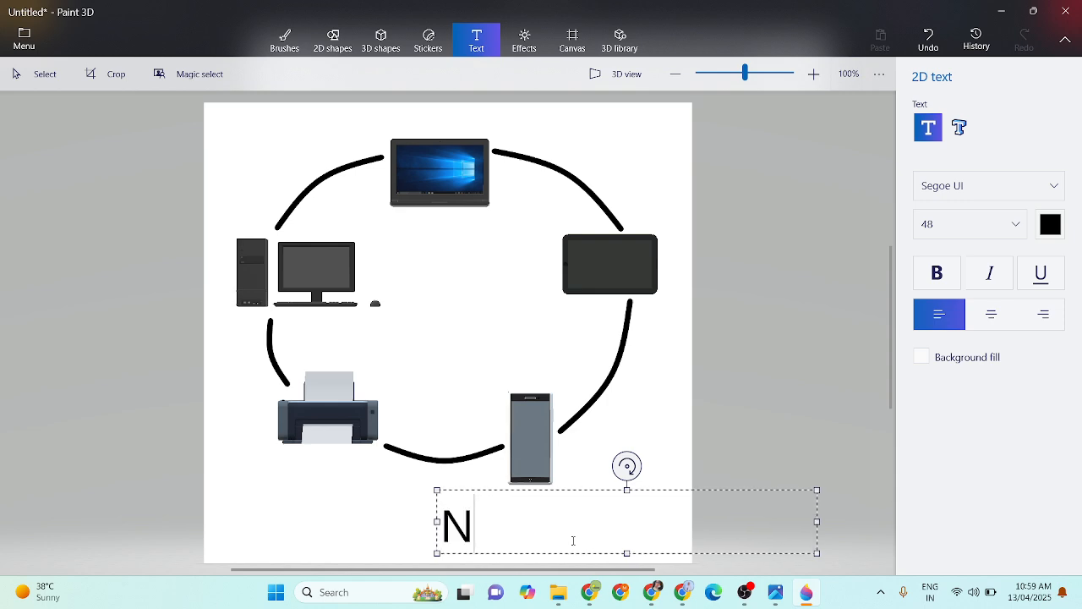
{"action": "type", "text": "etwork"}
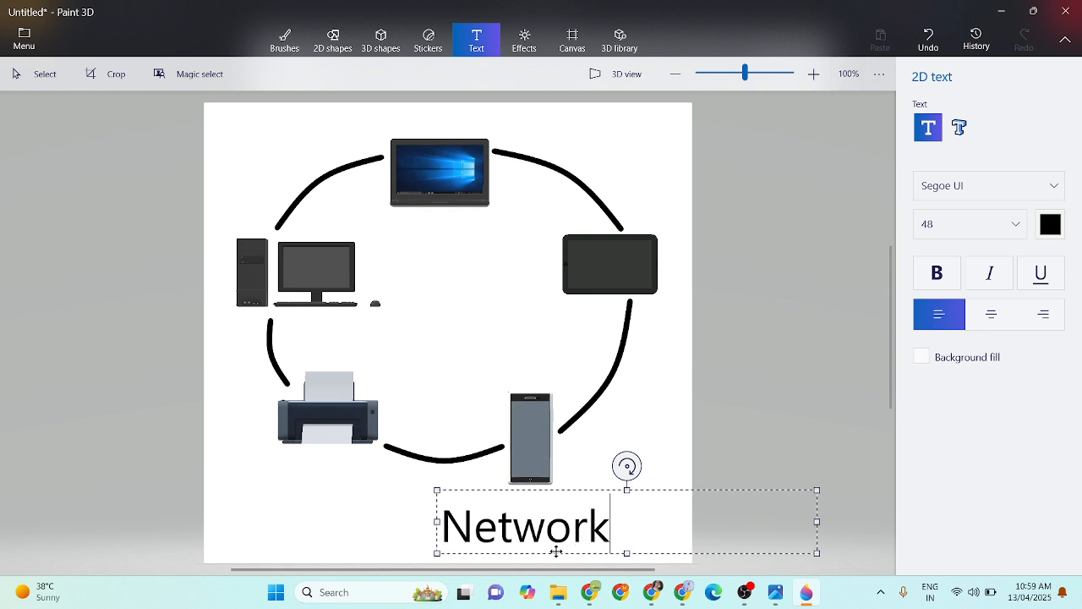
{"action": "left_click_drag", "start_coordinate": [669, 488], "coordinate": [722, 485]}
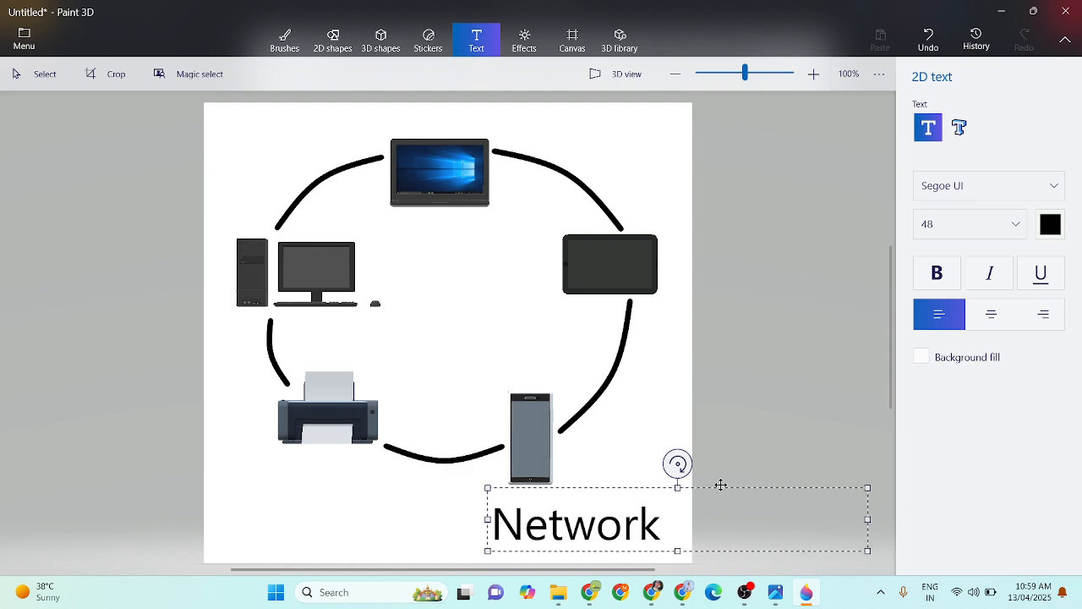
{"action": "left_click", "coordinate": [449, 275]}
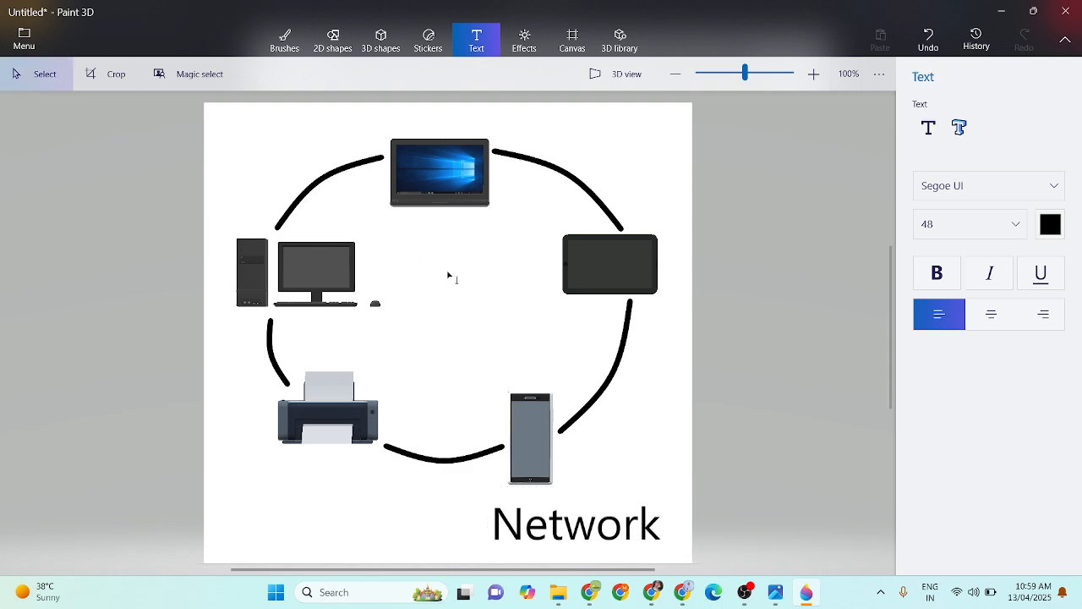